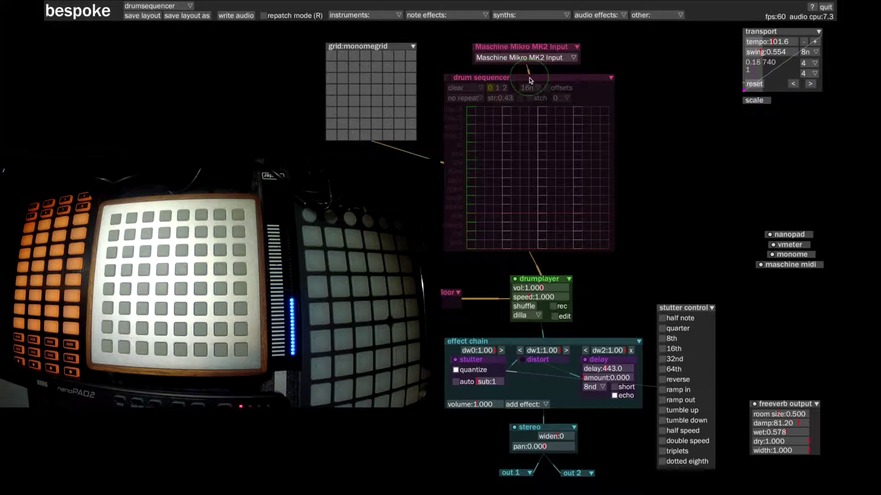
- Nudge the drum sequencer slightly right, glance at the kit editor, and switch the sequencer on
left_click_drag(540, 79, 544, 78)
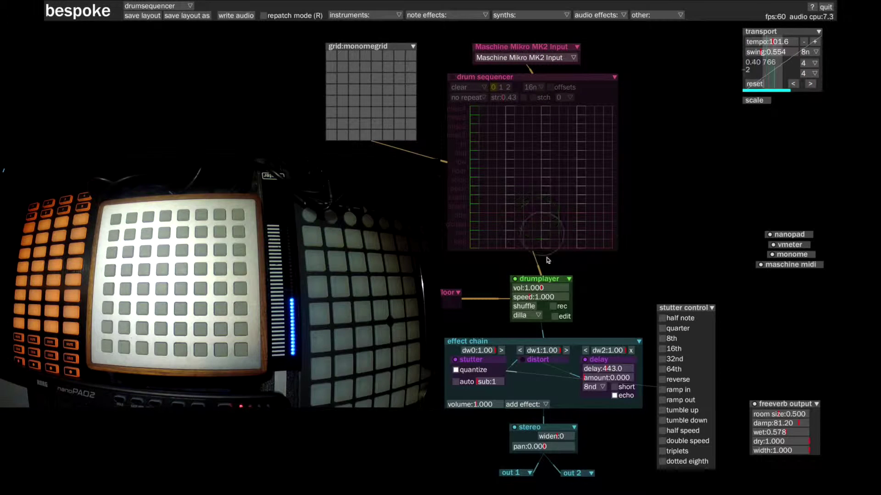
left_click(557, 317)
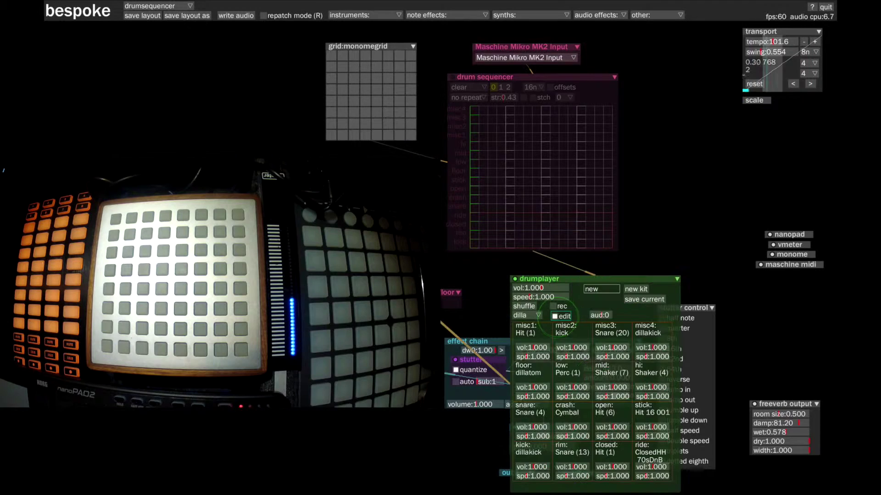
left_click(556, 317)
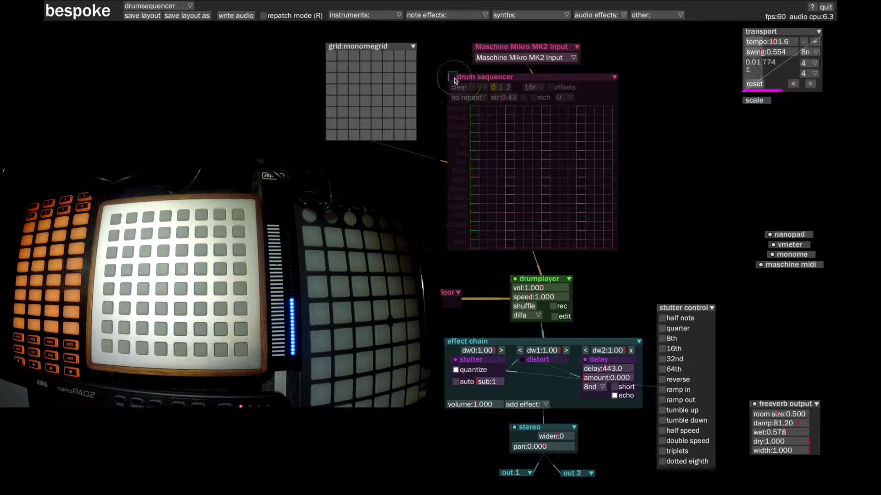
left_click(453, 76)
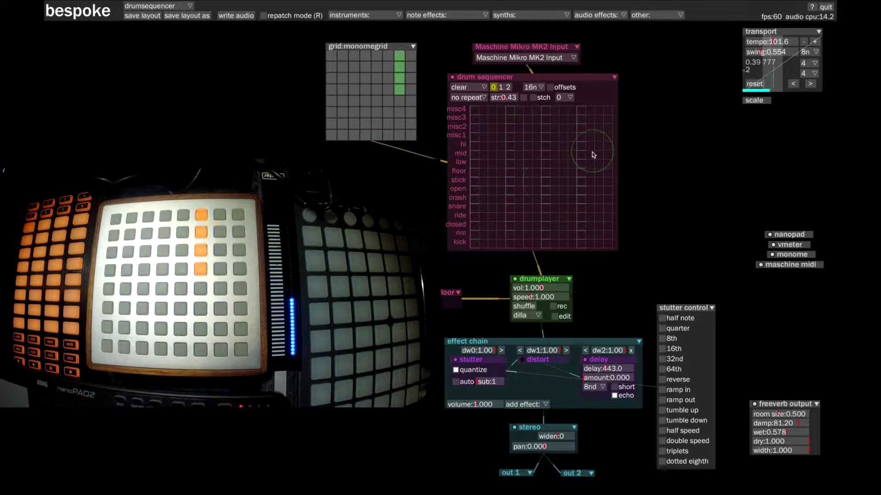
- Add two kick hits and two rim hits to the drum pattern
left_click(475, 243)
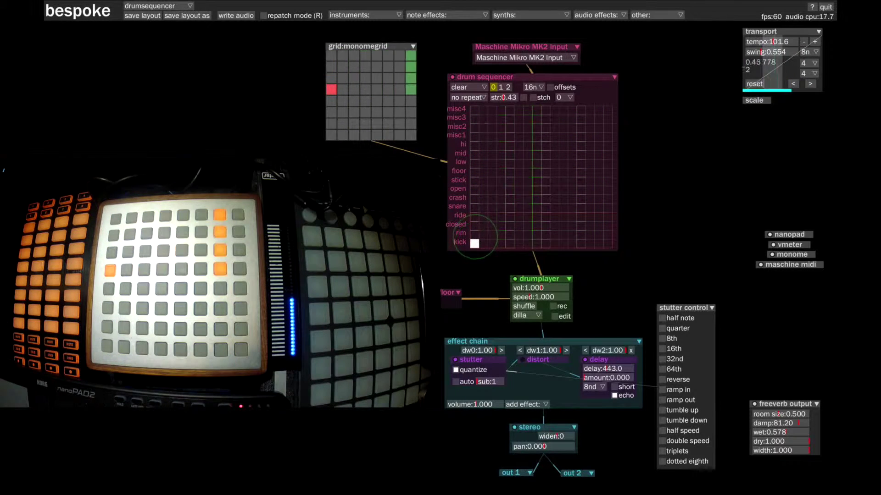
left_click(511, 234)
left_click(545, 243)
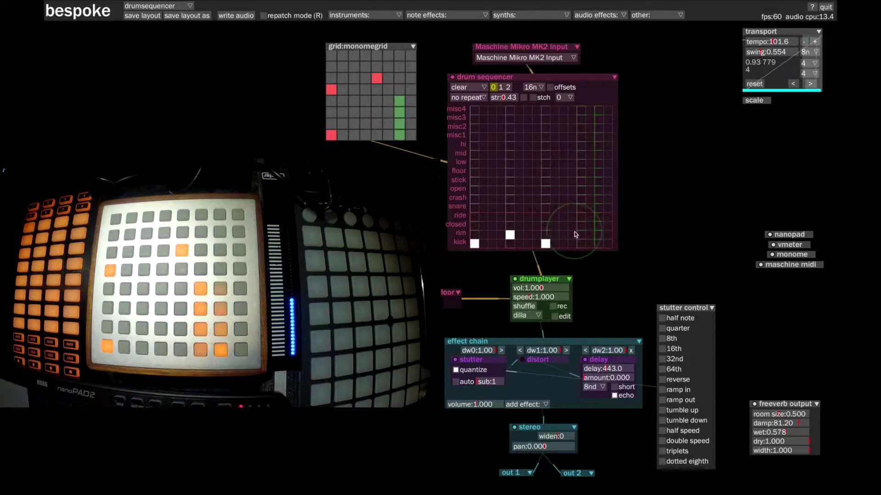
left_click(581, 235)
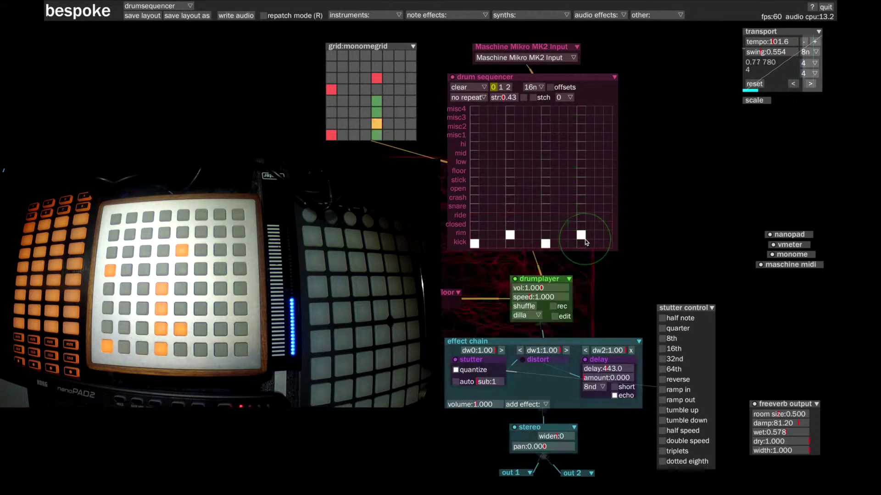
- Remove all four kick and rim hits, leaving the pattern empty
left_click(475, 243)
left_click(509, 235)
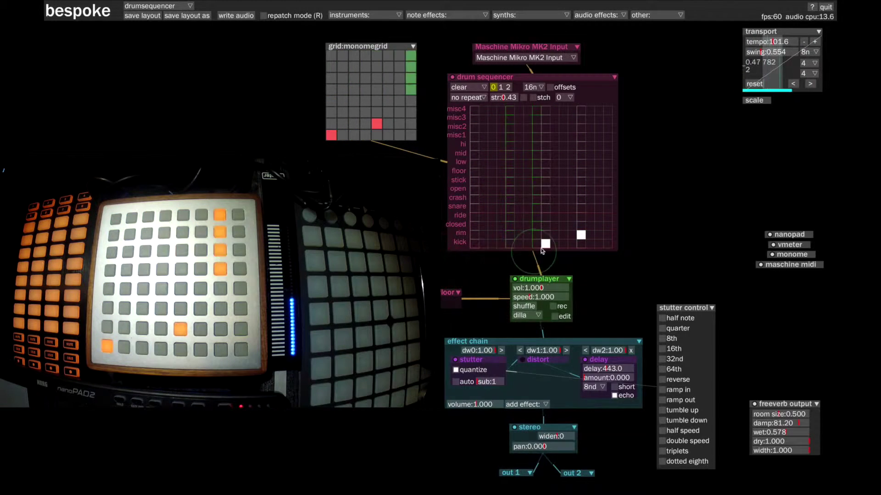
left_click(545, 243)
left_click(580, 233)
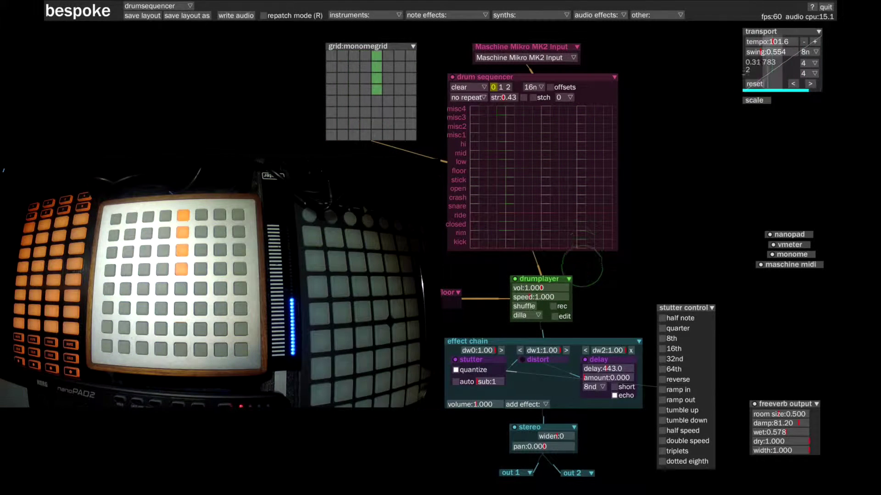
left_click(474, 243)
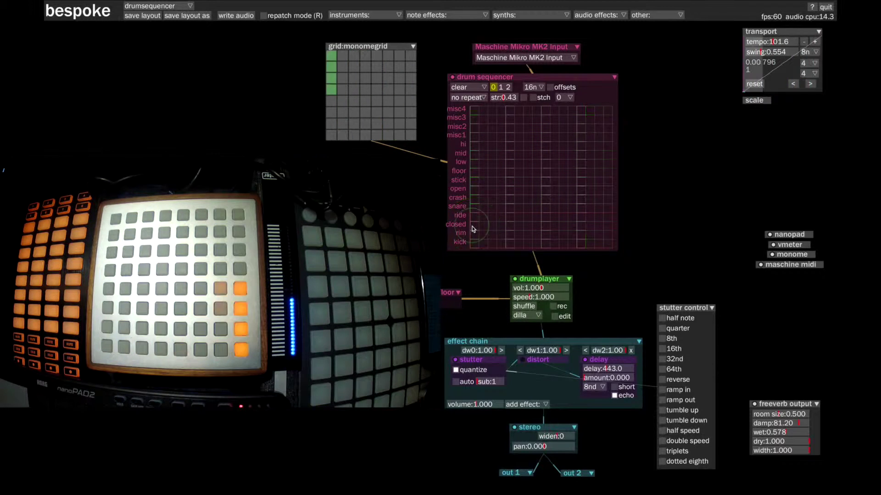
left_click_drag(474, 229, 607, 229)
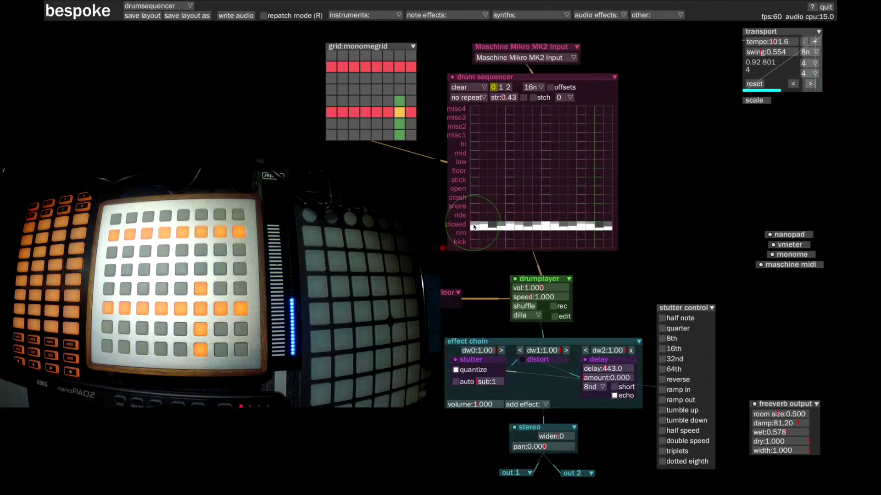
mouse_move(501, 227)
left_mouse_down()
mouse_move(466, 236)
mouse_move(606, 230)
left_mouse_up()
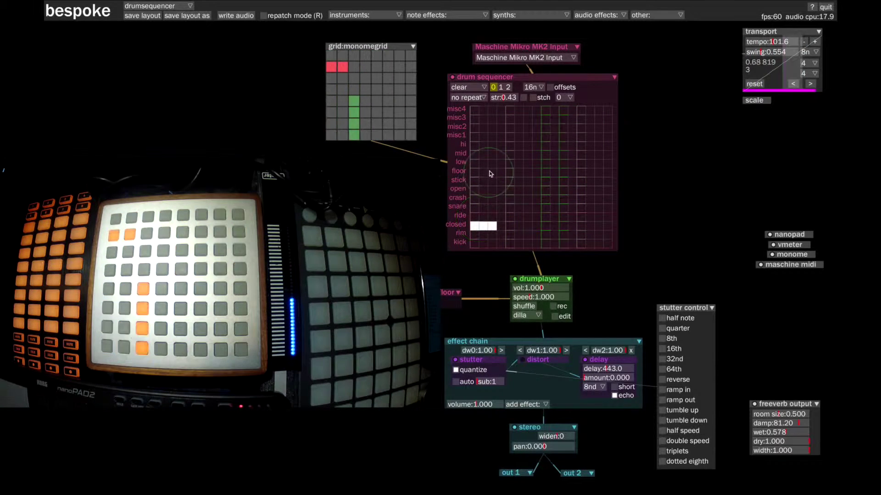
- Fill the closed hi-hat row across the bar and add two kick and two rim hits
left_click(481, 226)
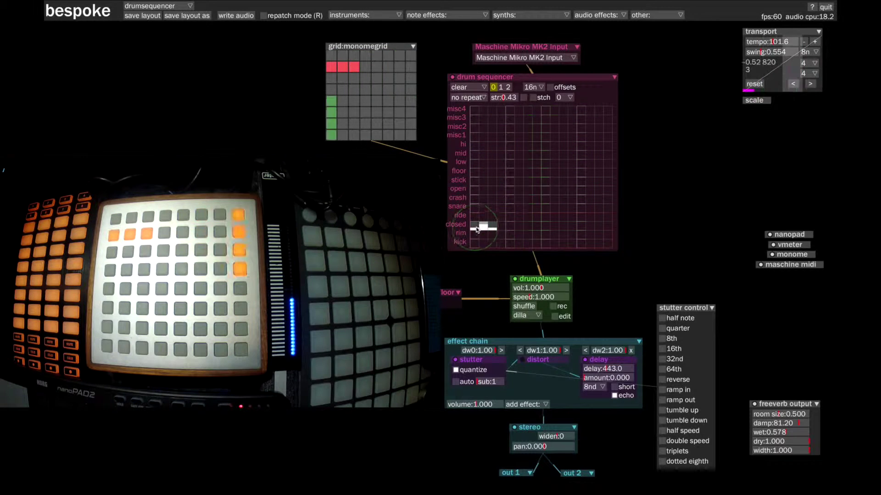
mouse_move(477, 230)
left_mouse_down()
mouse_move(531, 225)
mouse_move(546, 236)
mouse_move(554, 223)
mouse_move(573, 238)
mouse_move(610, 225)
left_mouse_up()
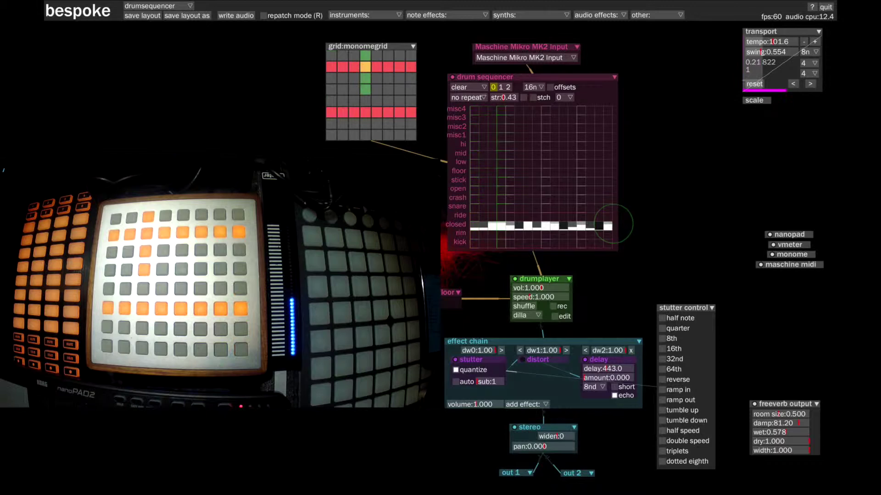
left_click(475, 243)
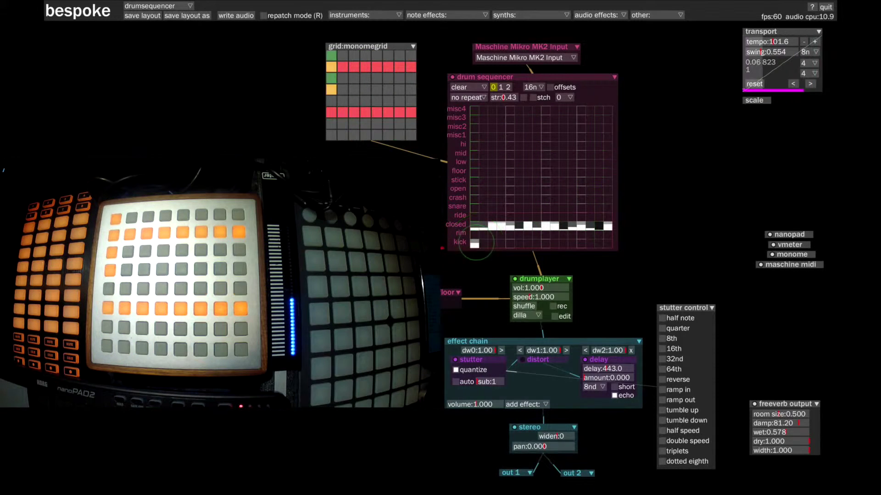
left_click(510, 234)
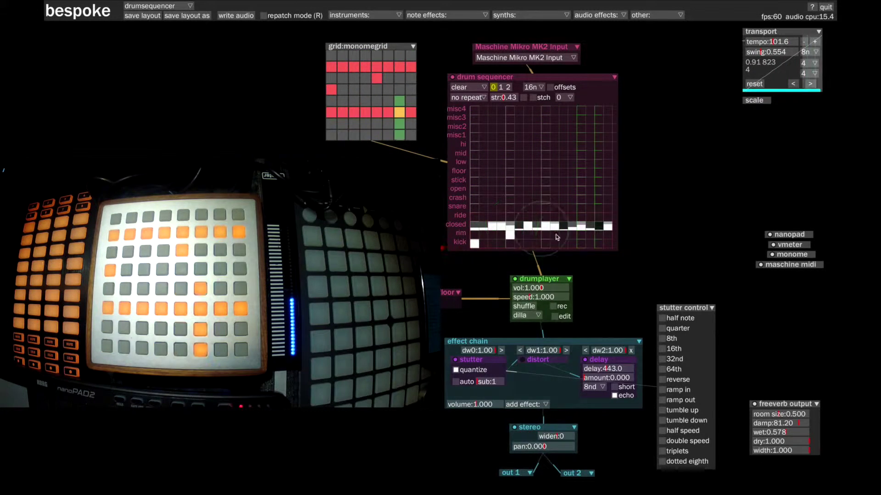
left_click(546, 243)
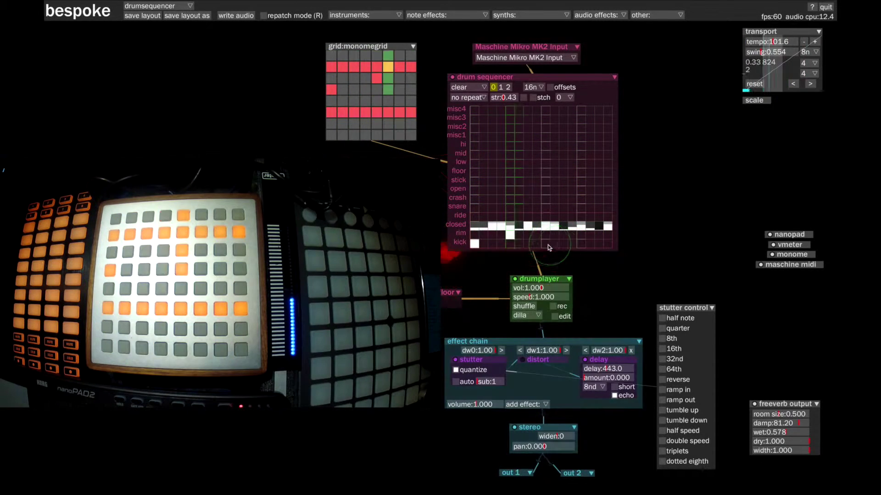
left_click(581, 236)
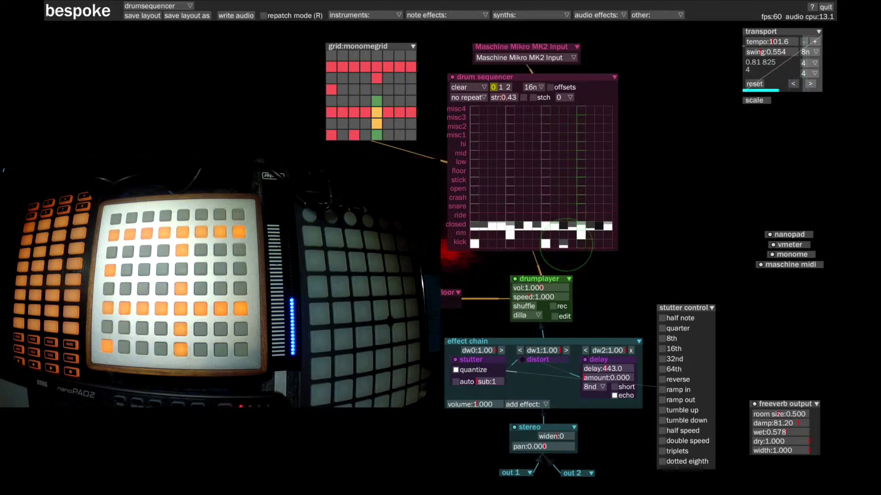
- Add a late full-velocity kick and refill every closed step at full velocity
left_click(572, 243)
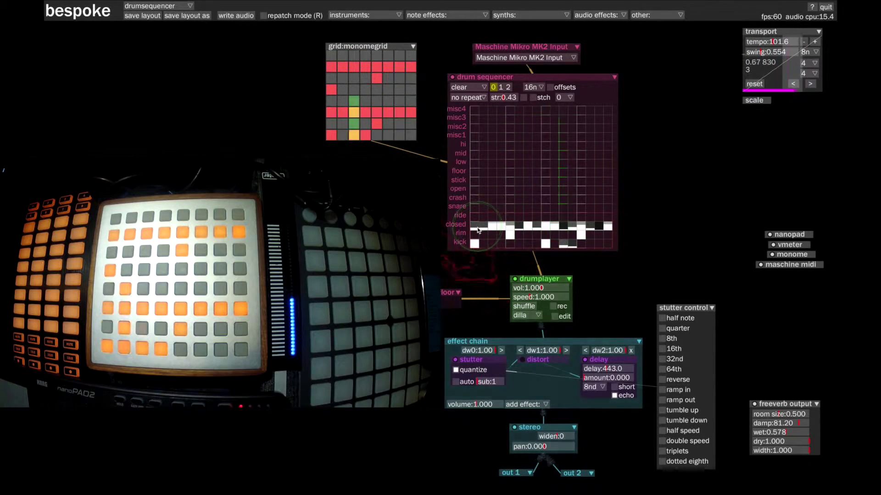
left_click(564, 243)
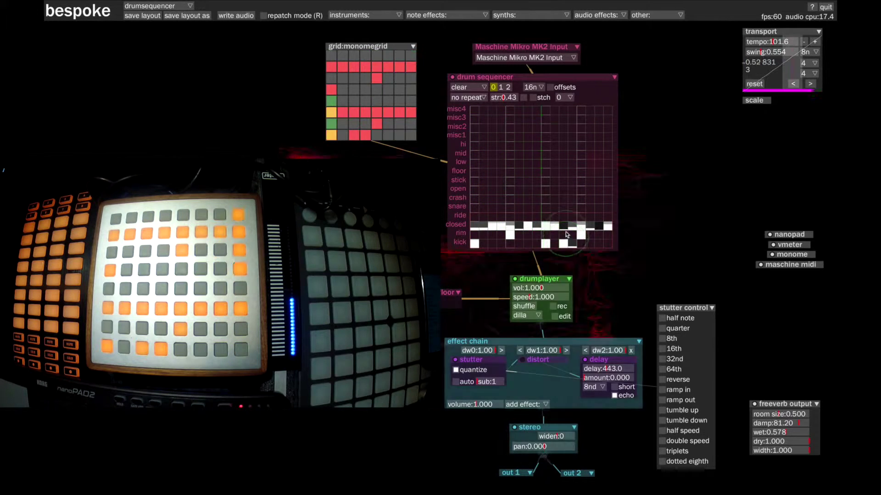
left_click(476, 223)
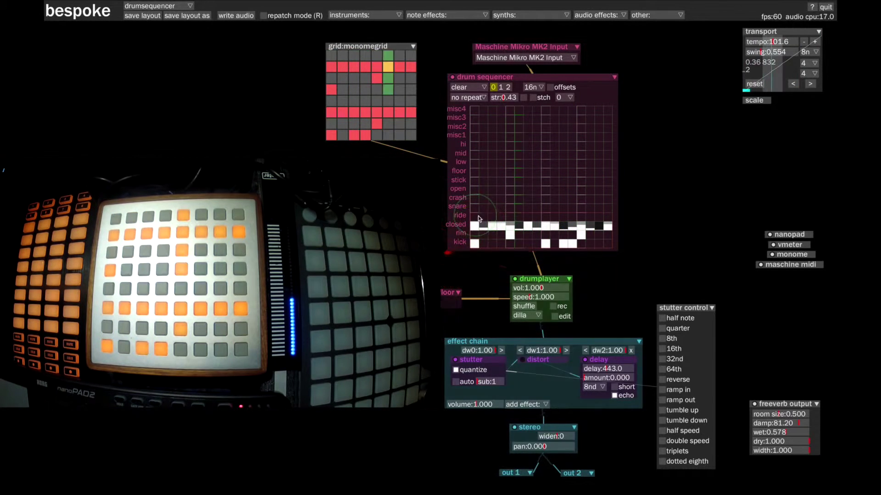
left_click_drag(478, 215, 613, 213)
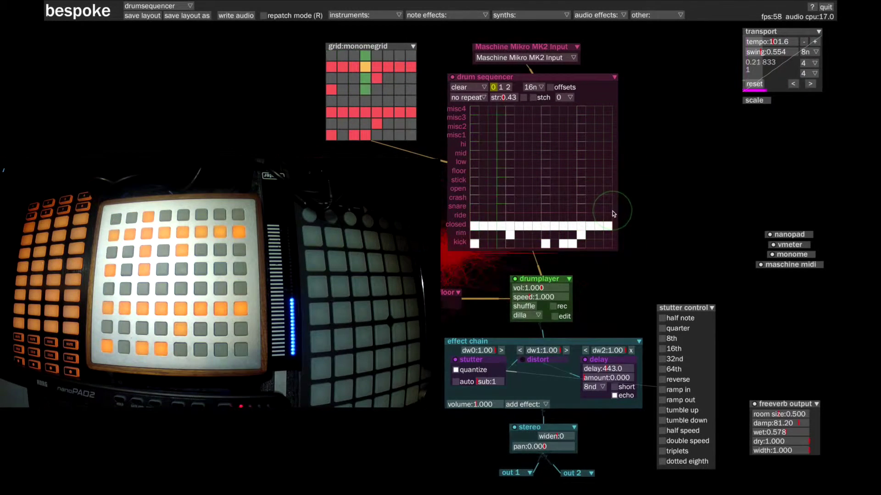
- Soften the late kick and most closed steps, then bring up the preset patterns
left_click(563, 242)
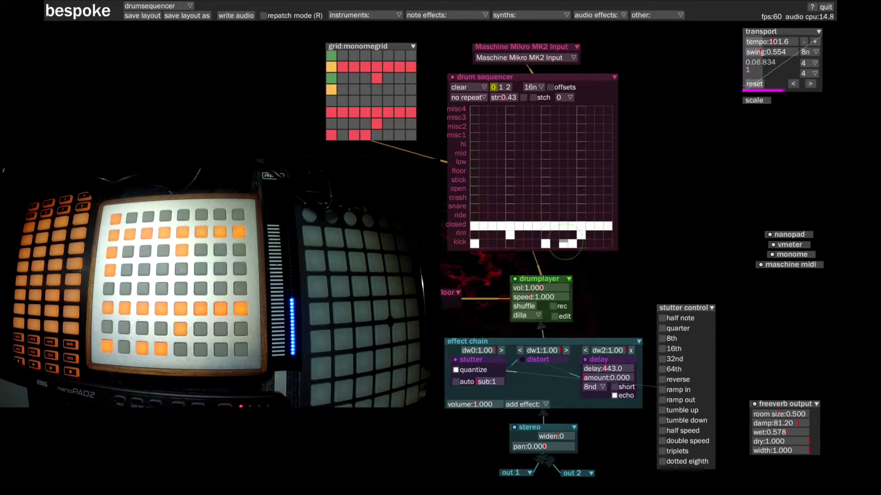
left_click(475, 225)
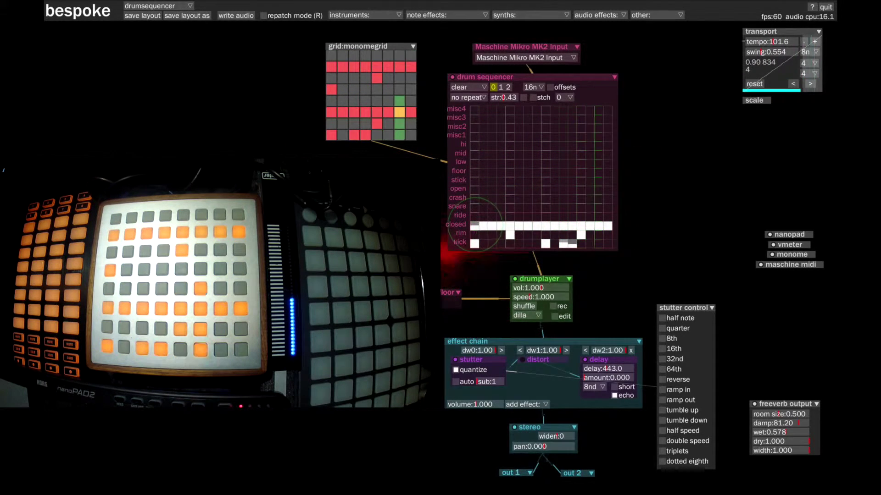
left_click_drag(475, 225, 543, 231)
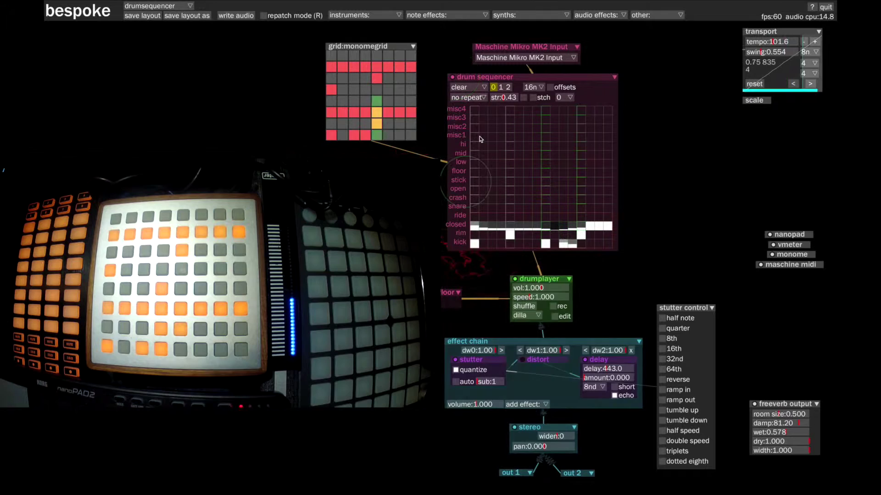
left_click(467, 87)
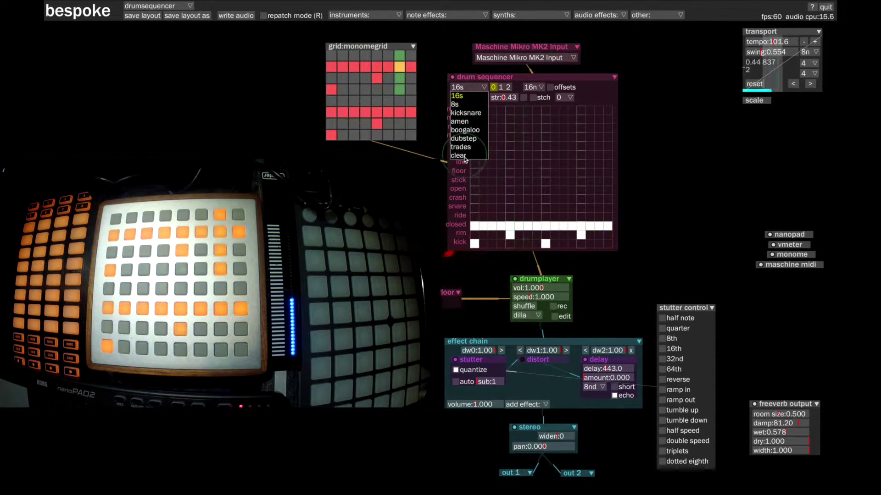
- Clear the pattern, then load the 16s, 8s and kicksnare presets in turn
left_click(458, 155)
left_click(467, 86)
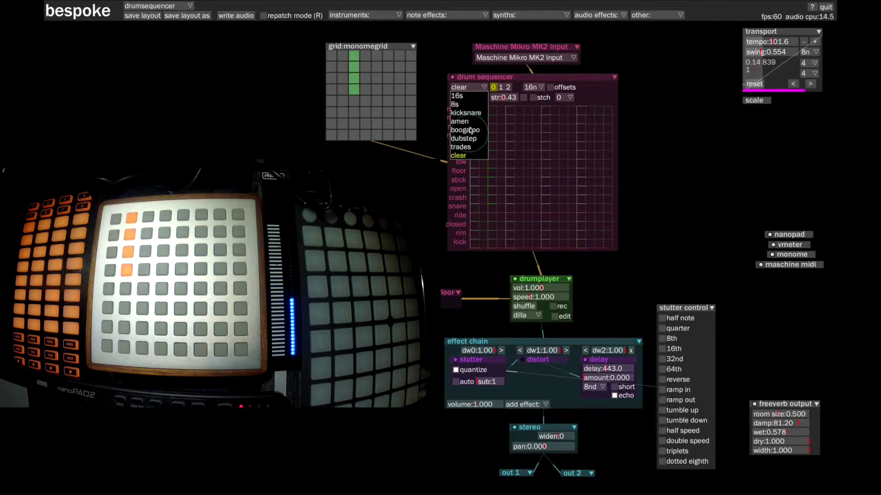
left_click(466, 99)
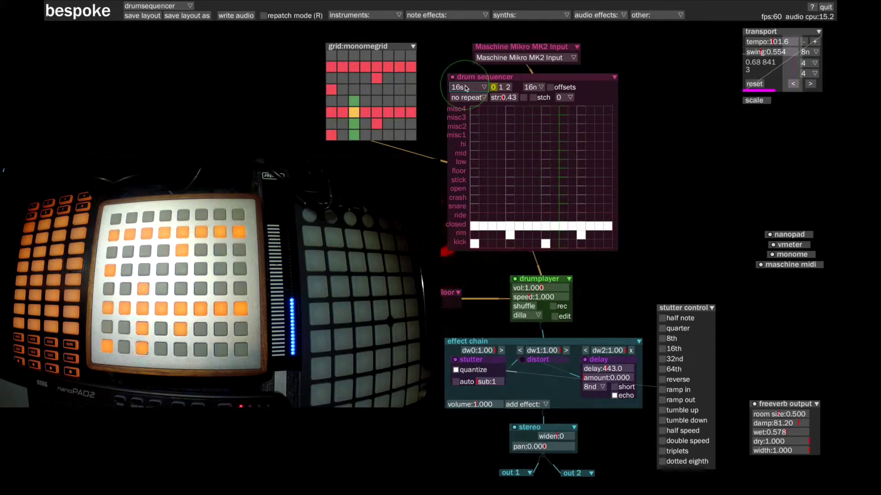
left_click(466, 88)
left_click(461, 108)
left_click(466, 88)
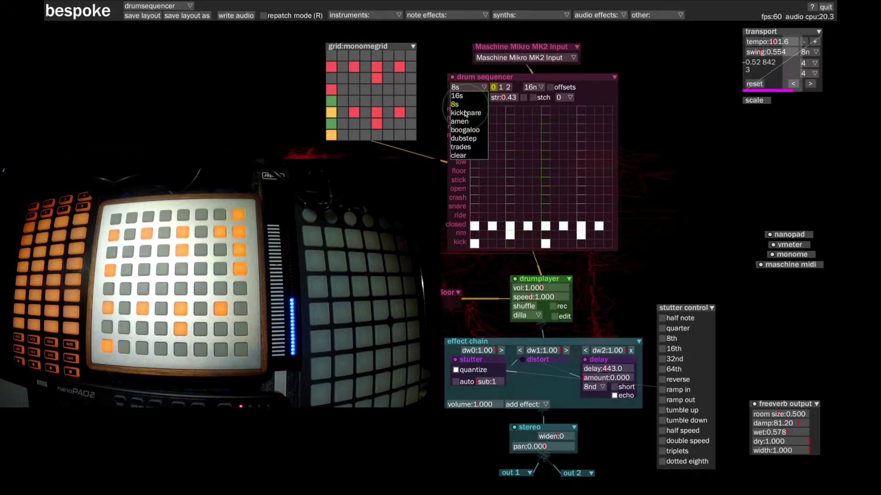
left_click(463, 117)
- Audition the amen, boogaloo, dubstep and trades presets, then clear the pattern
left_click(475, 87)
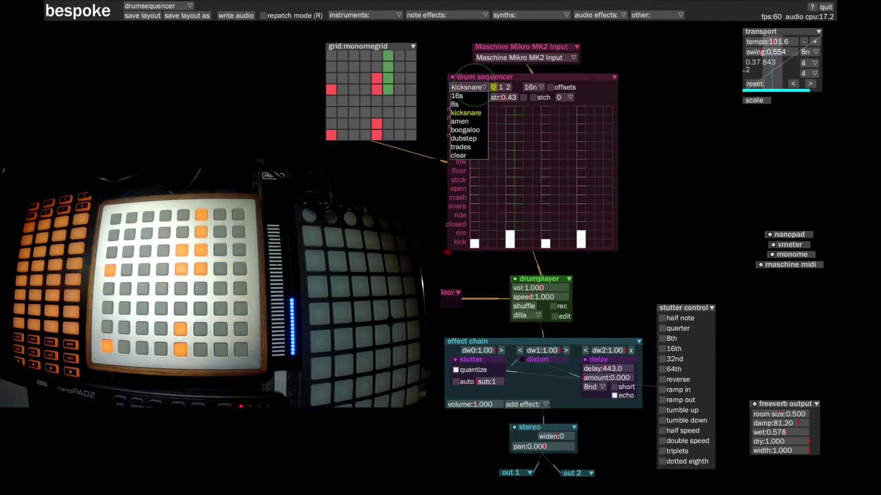
left_click(466, 115)
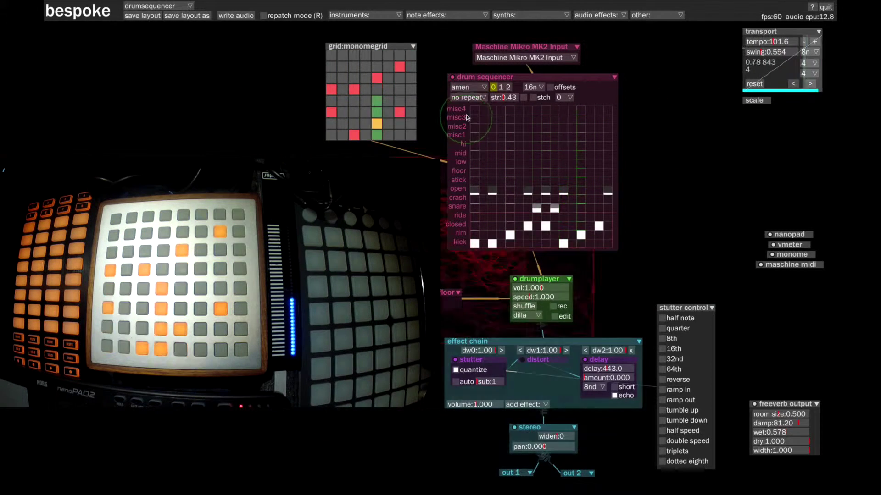
left_click(469, 89)
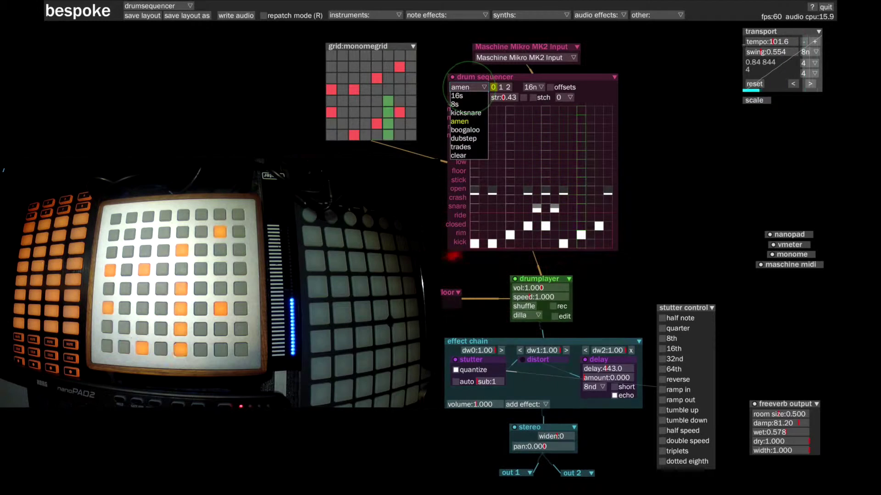
left_click(471, 131)
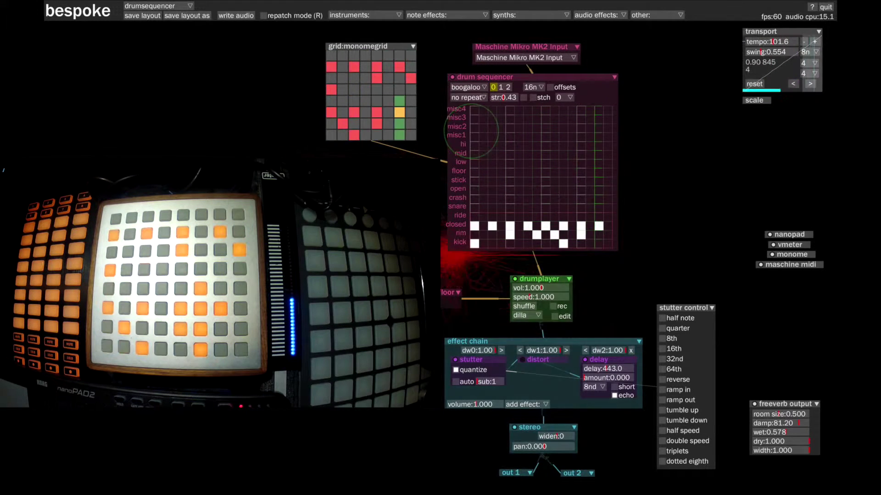
left_click(468, 87)
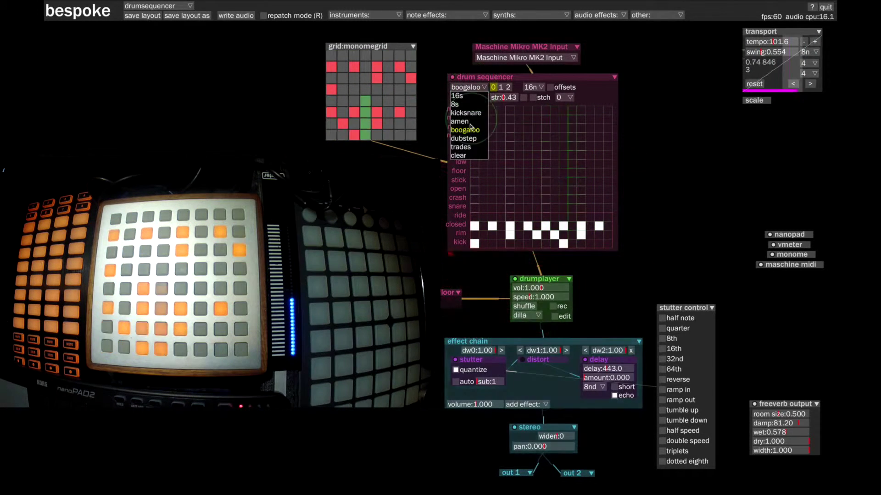
left_click(469, 139)
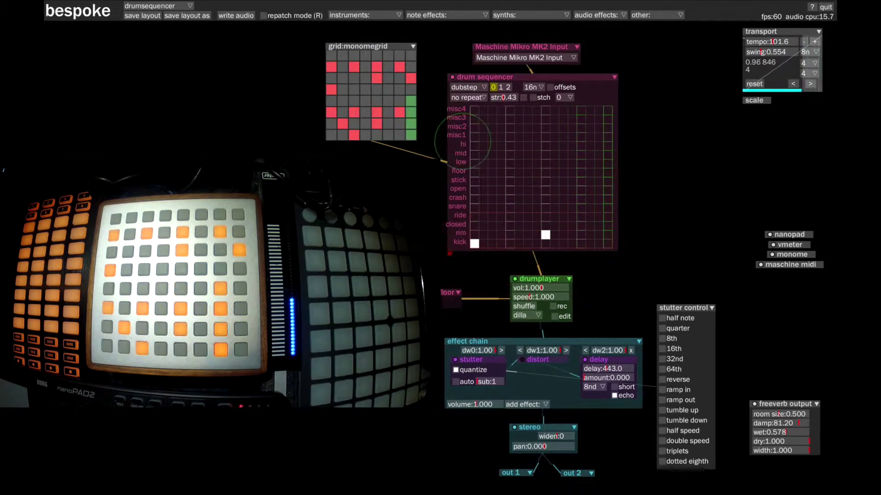
left_click(467, 90)
left_click(467, 146)
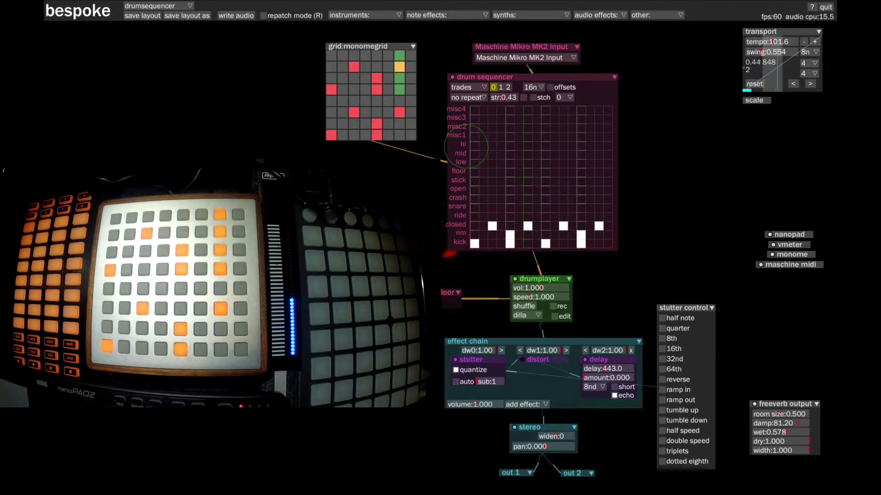
left_click(468, 87)
left_click(464, 98)
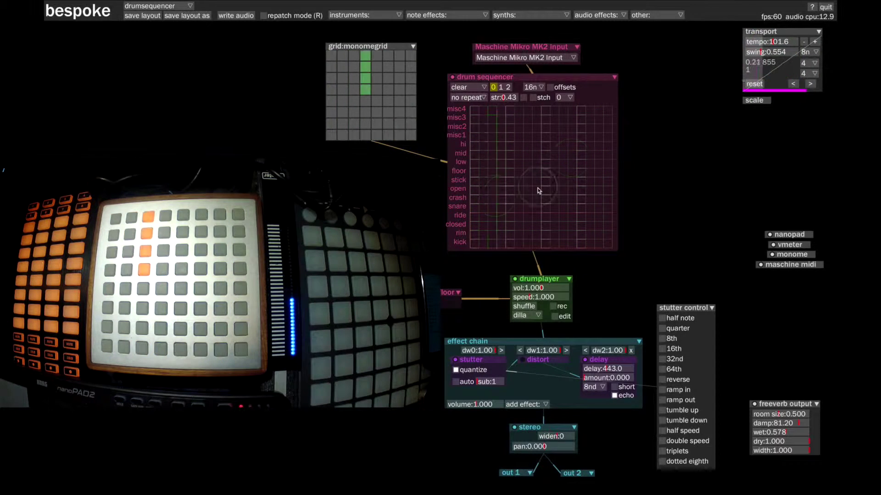
- Put a closed hi-hat on every step and lower the swing to 0.500
left_click(475, 226)
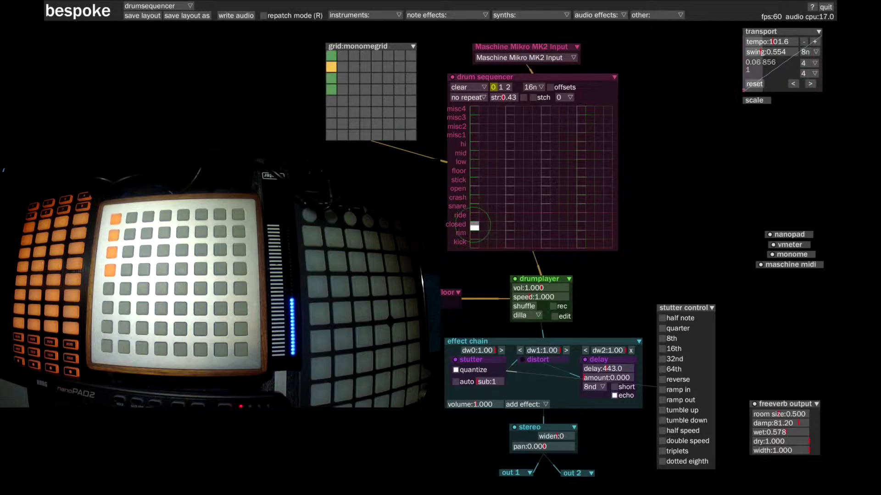
left_click_drag(472, 226, 613, 226)
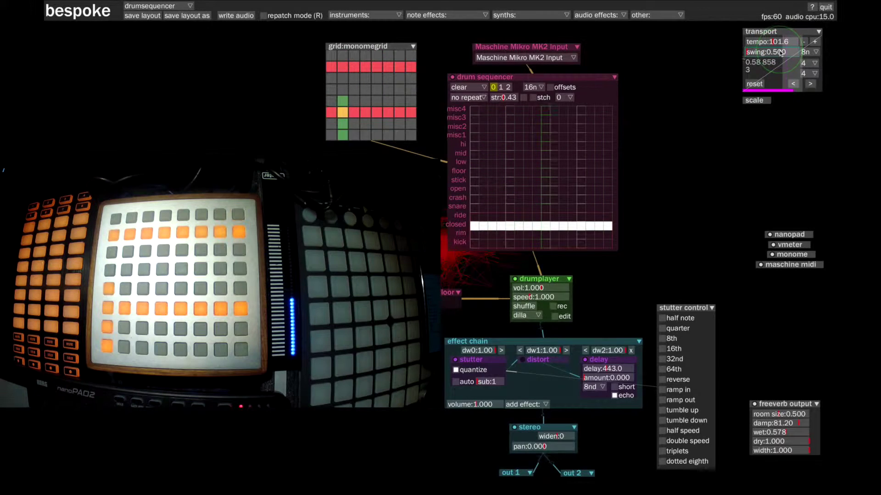
left_click_drag(784, 50, 781, 54)
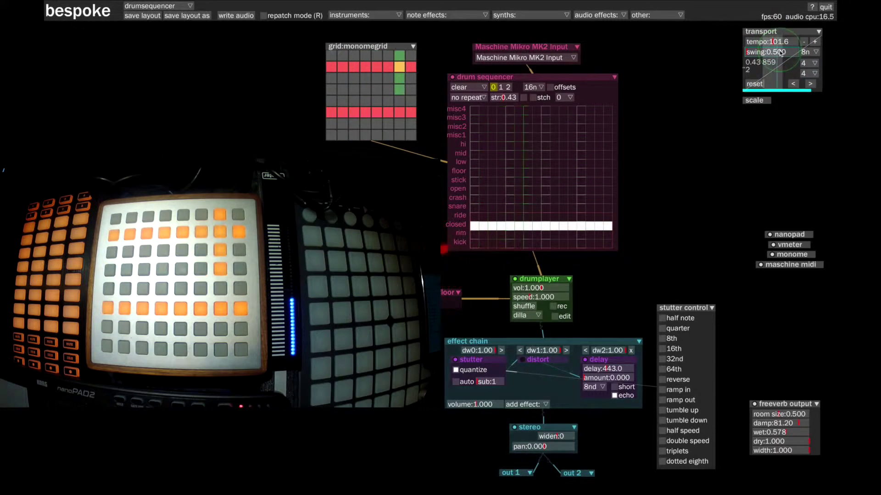
- Try the swing subdivision at 4n, then set it back to 8n
scroll(781, 53, "up", 3)
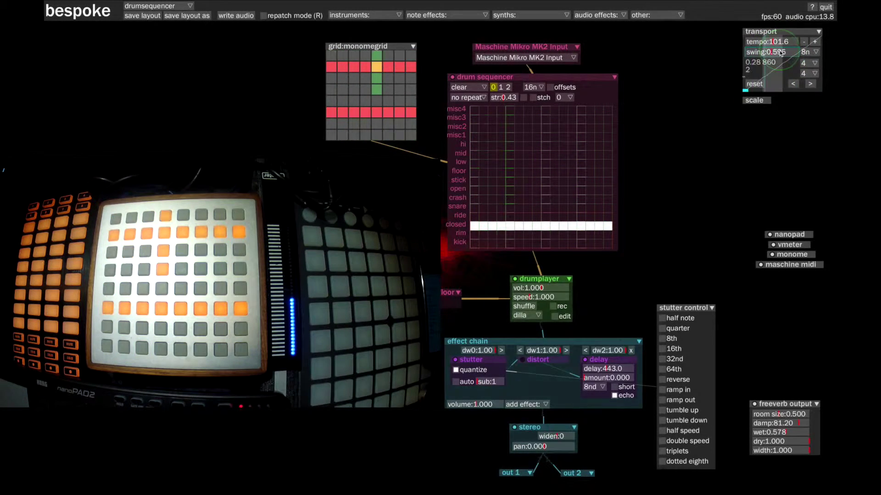
scroll(780, 54, "up", 2)
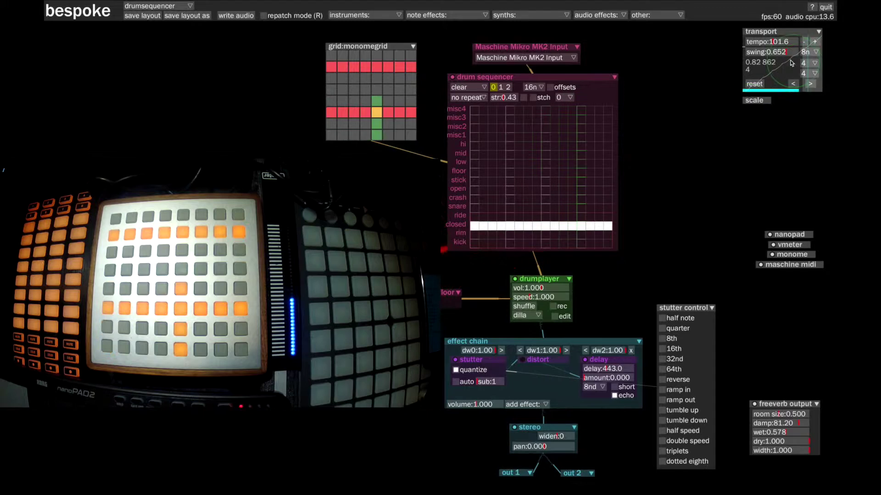
scroll(786, 54, "up", 3)
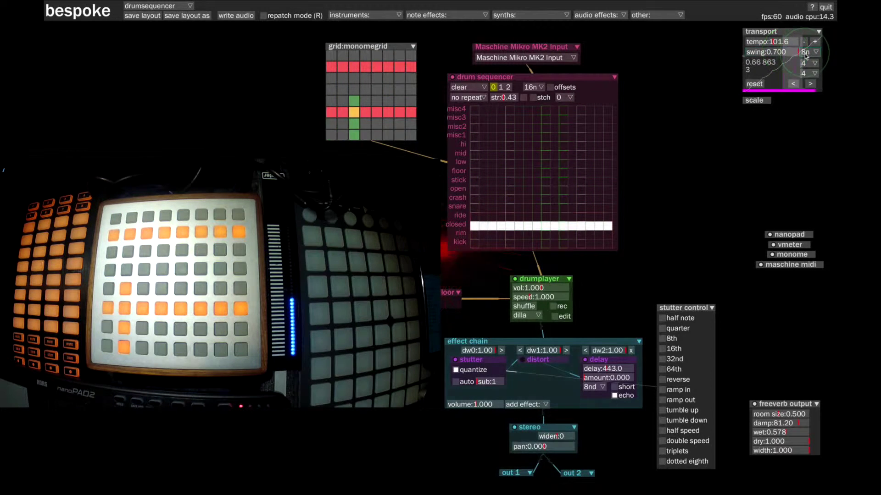
left_click(805, 52)
left_click(804, 60)
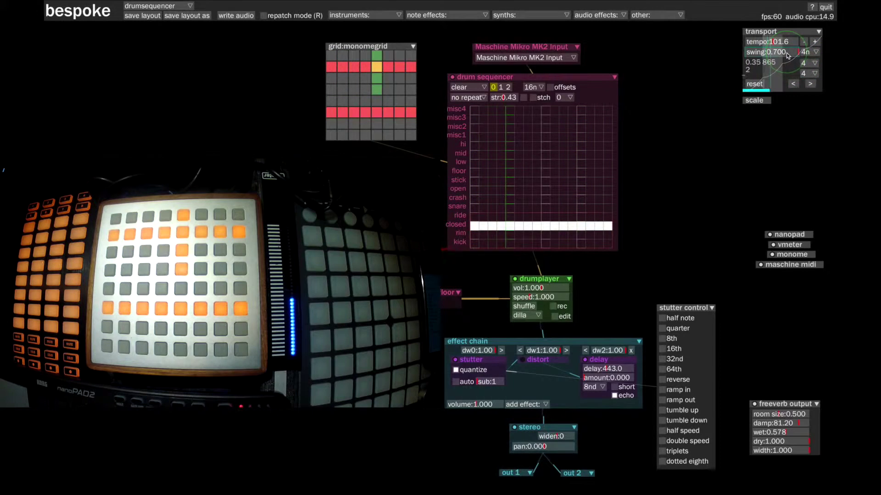
left_click(805, 69)
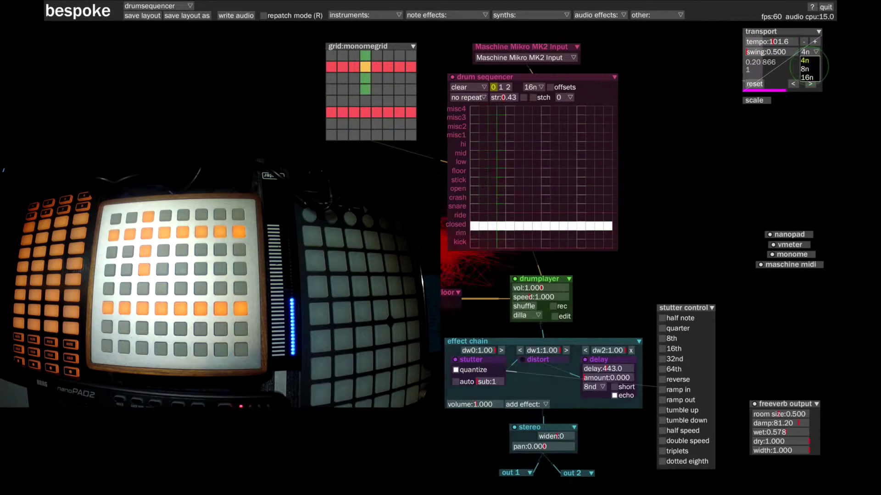
scroll(763, 55, "up", 2)
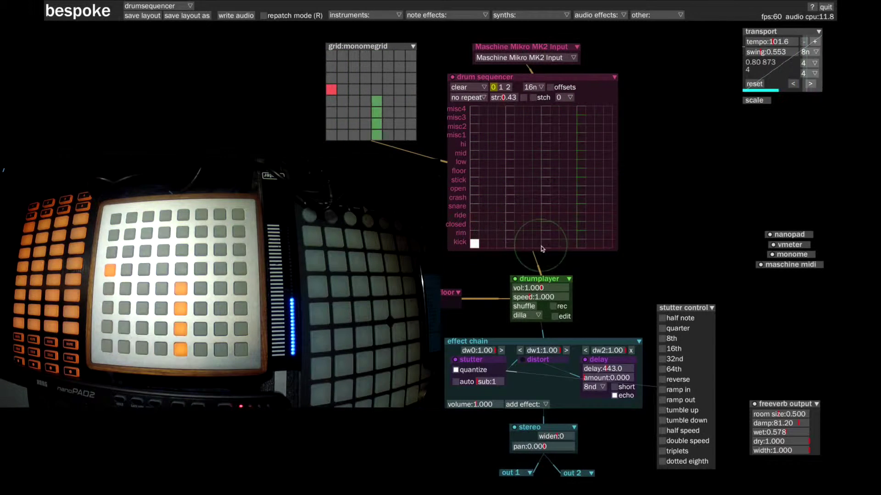
- Add a step-9 kick and two rim hits, fill the closed row, and show the offsets
left_click(545, 244)
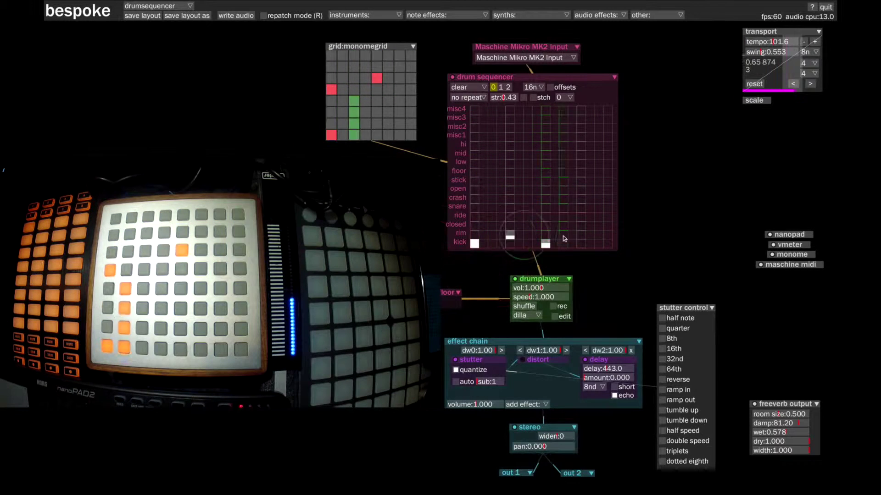
left_click(581, 236)
left_click(510, 236)
left_click_drag(478, 228, 612, 228)
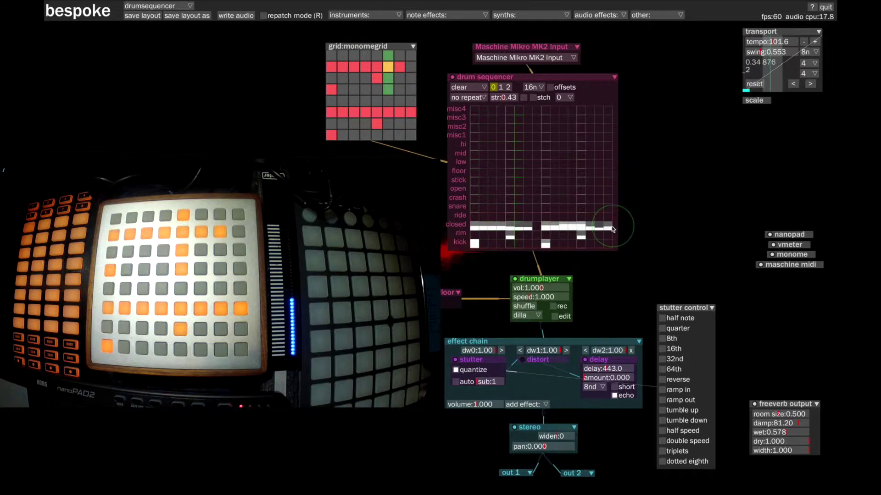
left_click(539, 231)
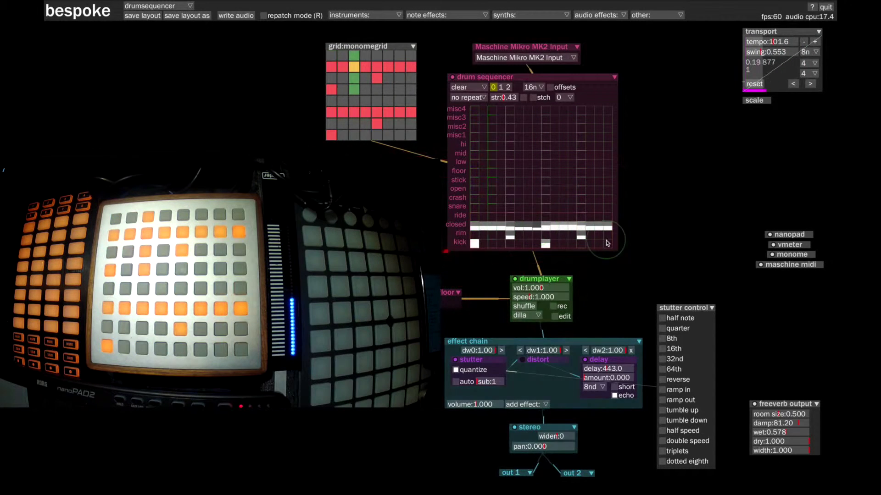
left_click(550, 88)
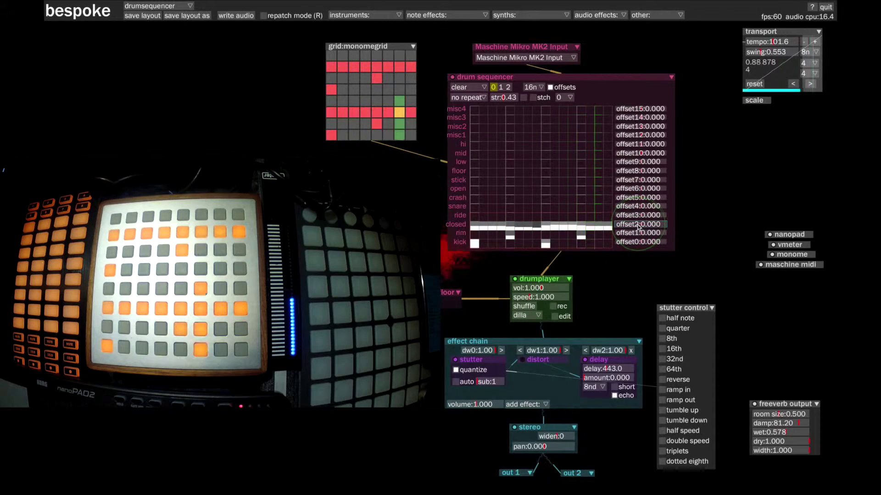
- Adjust the offset1 slider until it reads about 0.653 while the beat plays
scroll(638, 226, "down", 3)
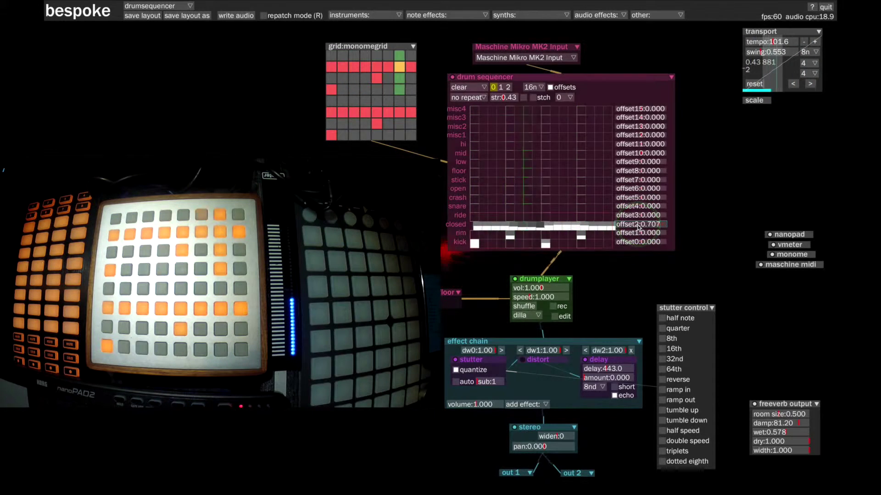
scroll(638, 227, "down", 3)
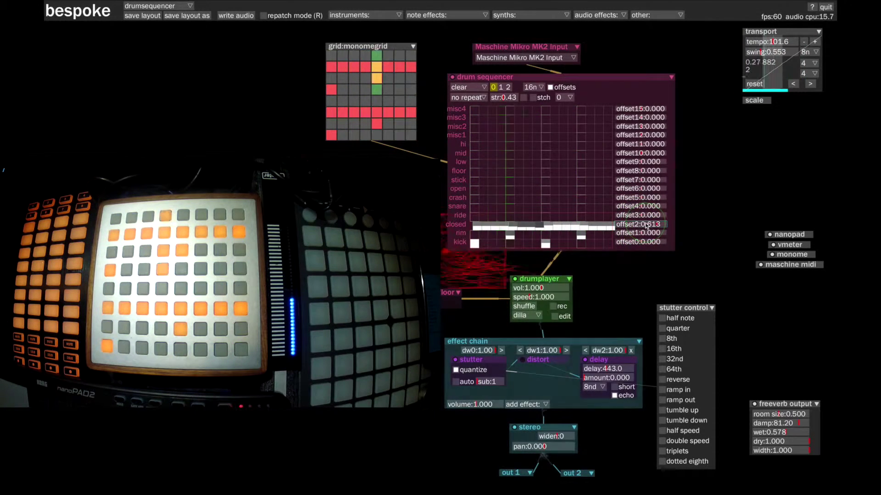
scroll(646, 225, "down", 1)
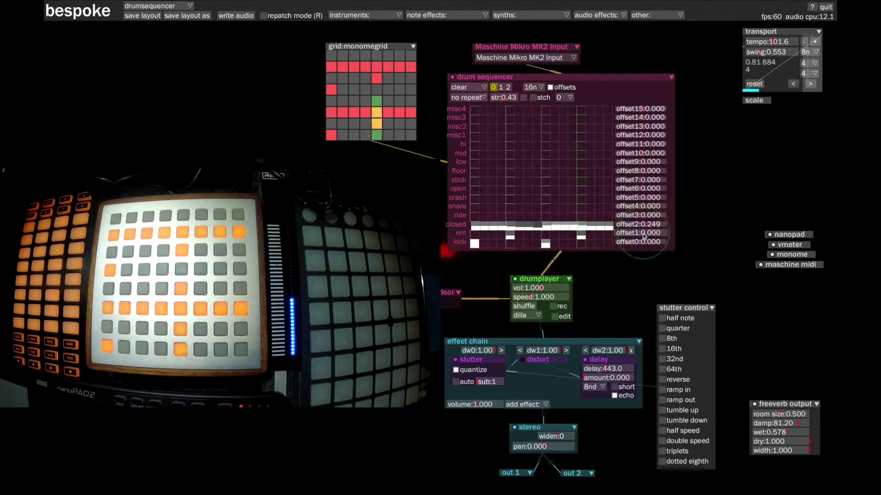
scroll(644, 236, "up", 3)
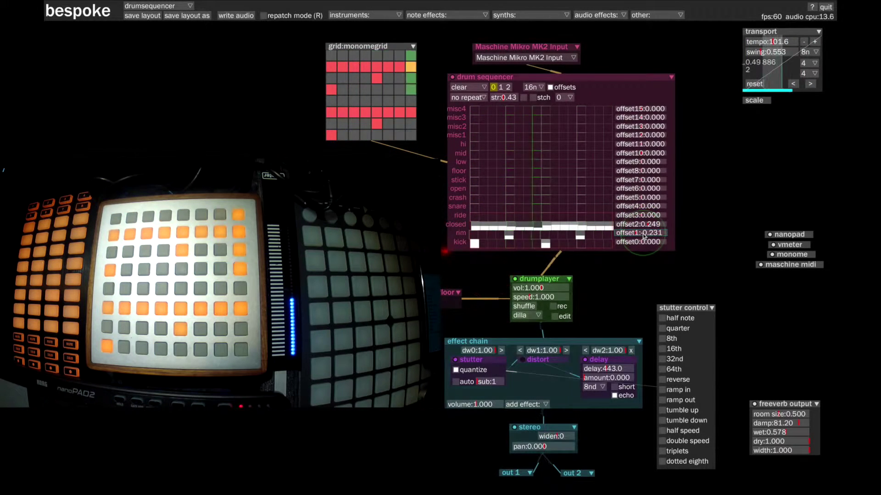
scroll(644, 236, "up", 1)
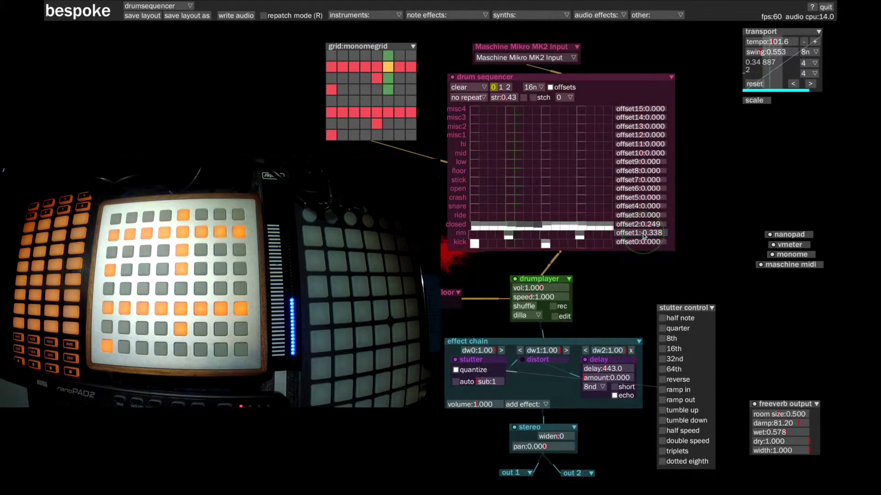
scroll(650, 228, "up", 1)
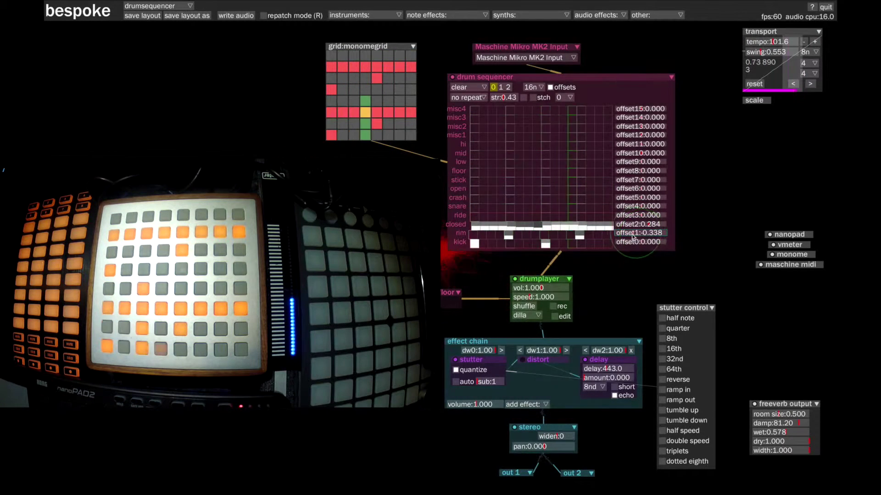
scroll(641, 238, "up", 3)
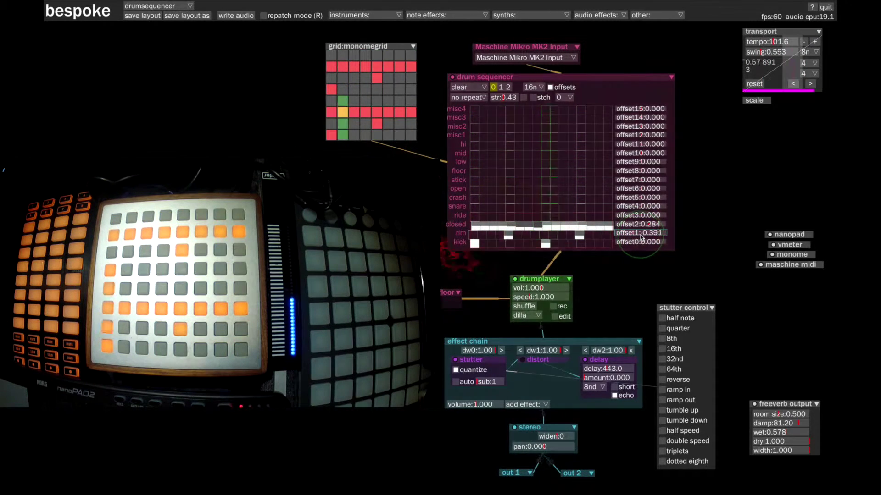
scroll(641, 237, "up", 2)
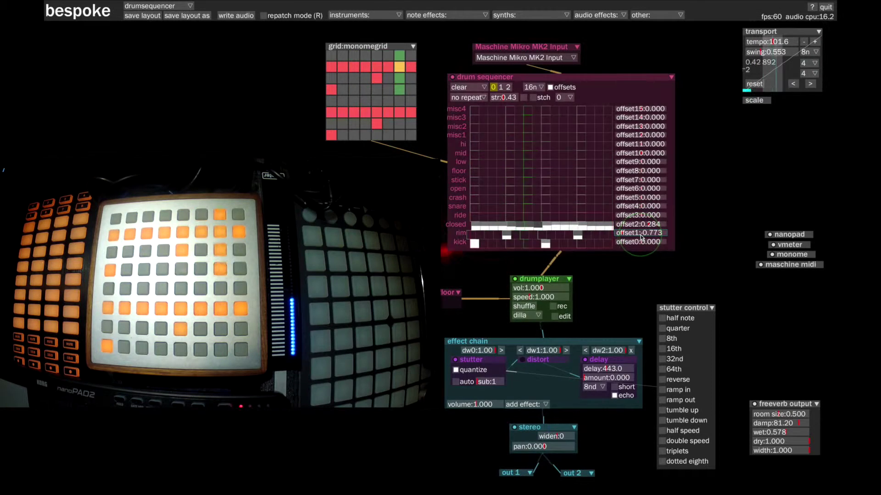
scroll(641, 237, "down", 1)
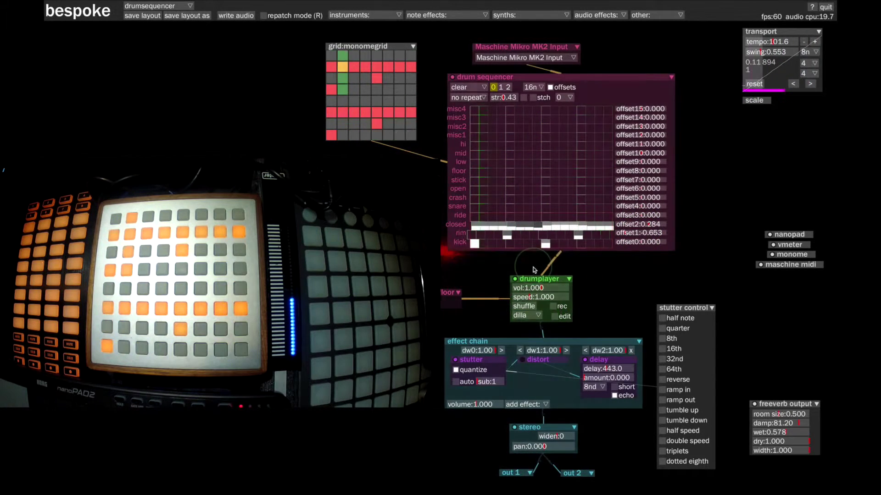
- Restart the sequencer, set the drumplayer speed to 0.978, and open its kit editor
left_click(452, 77)
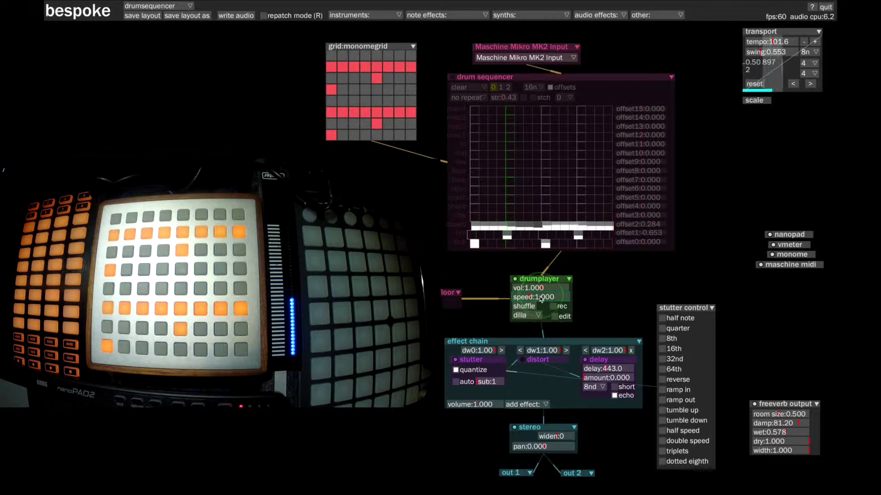
left_click(452, 77)
left_click(545, 297)
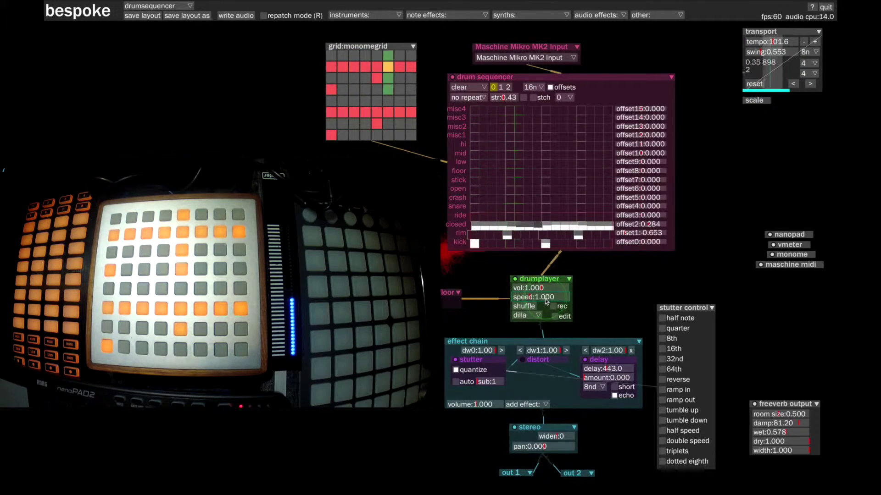
scroll(545, 299, "down", 4)
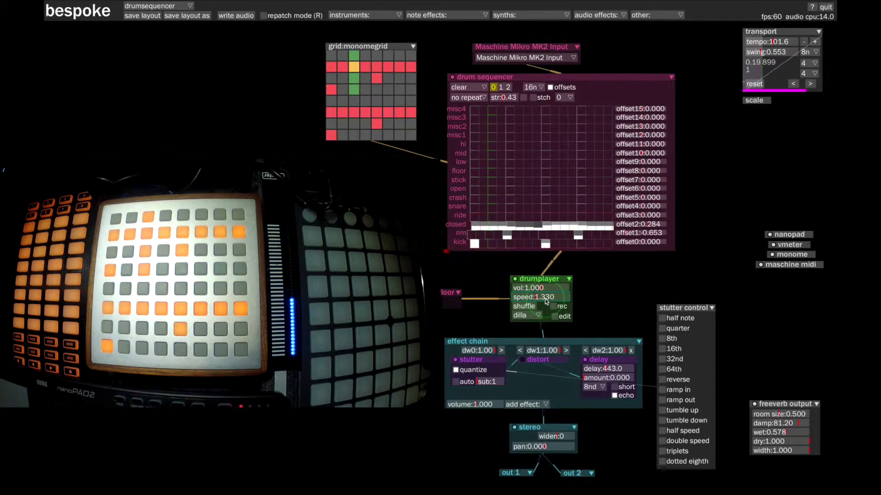
scroll(545, 299, "down", 10)
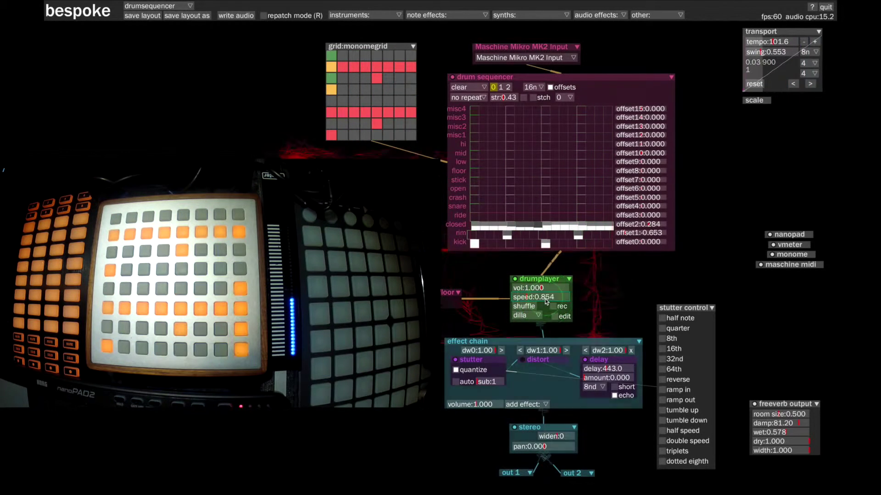
scroll(545, 298, "up", 3)
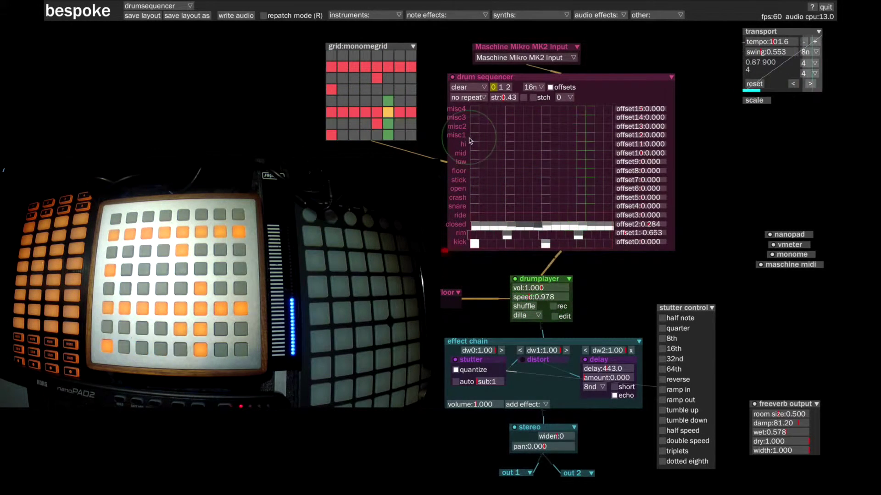
left_click(555, 316)
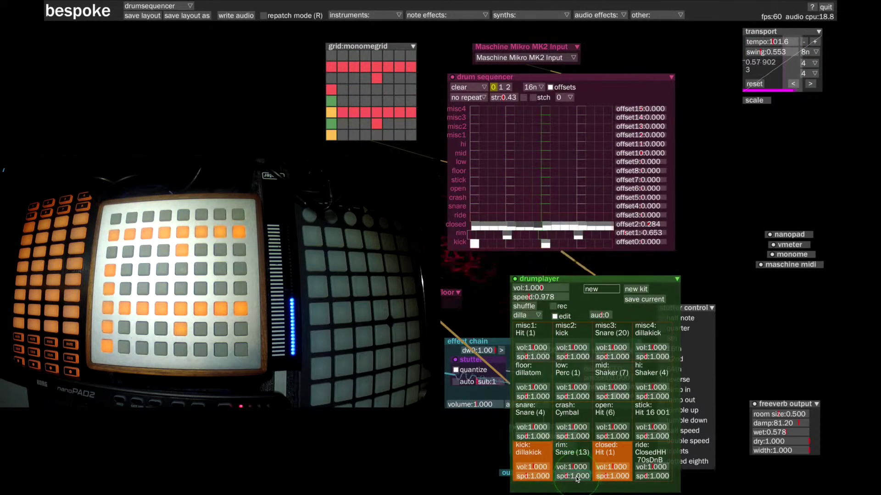
- Shuffle the kit's sample volumes and speeds three times
left_click(566, 315)
left_click(542, 317)
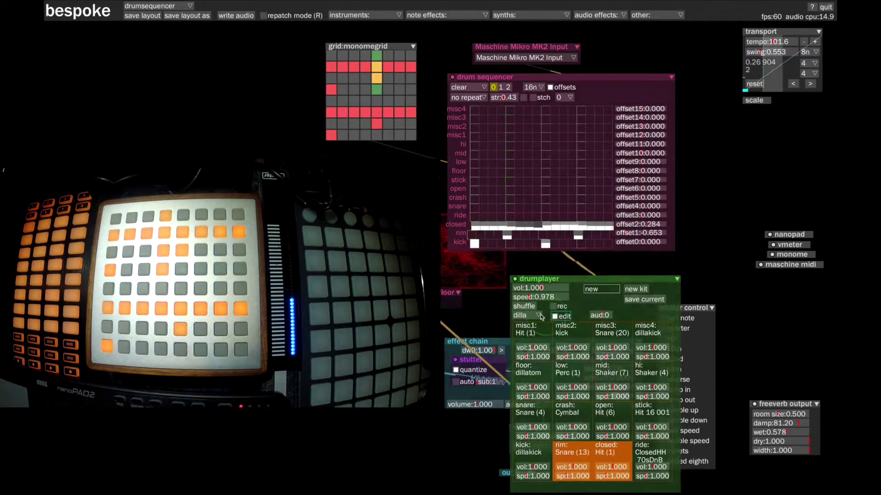
left_click(524, 306)
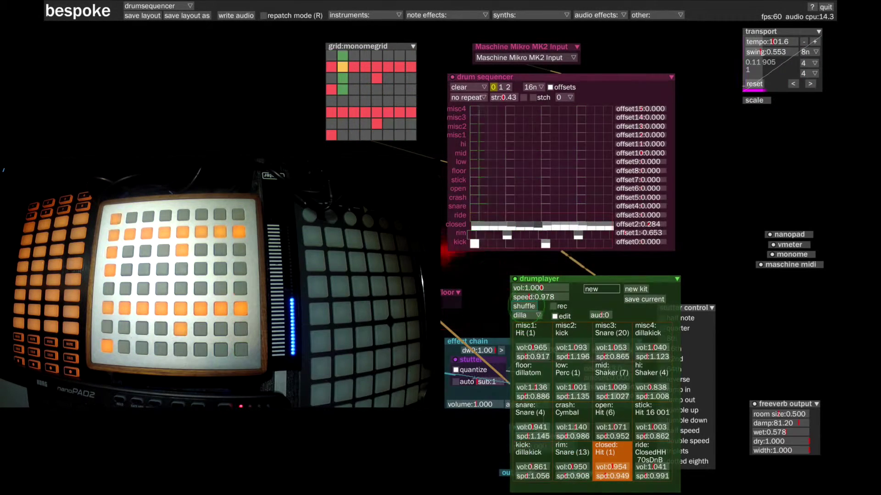
left_click(524, 306)
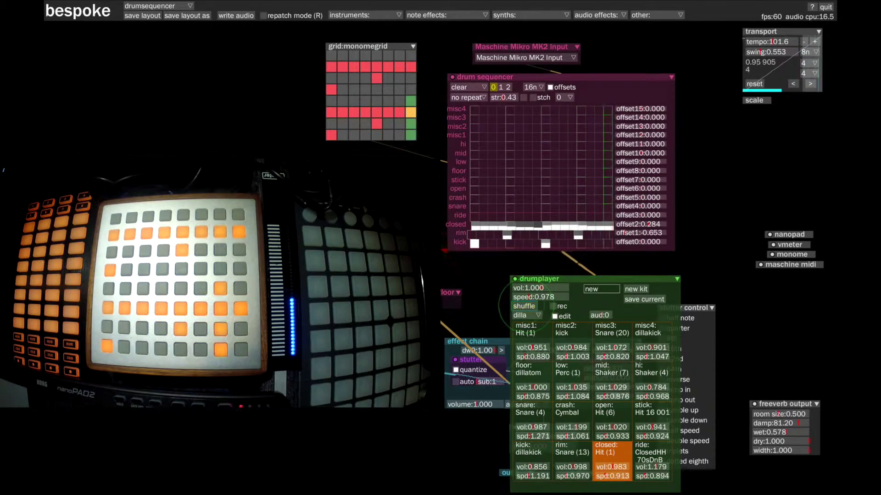
left_click(524, 306)
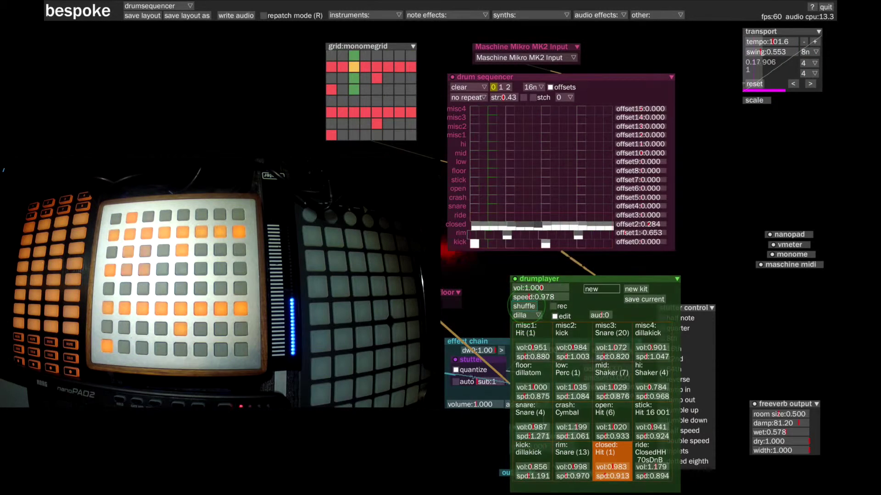
- Close the kit editor, switch the drum kit to 808, and stop the drum sequencer
left_click(555, 317)
left_click(527, 315)
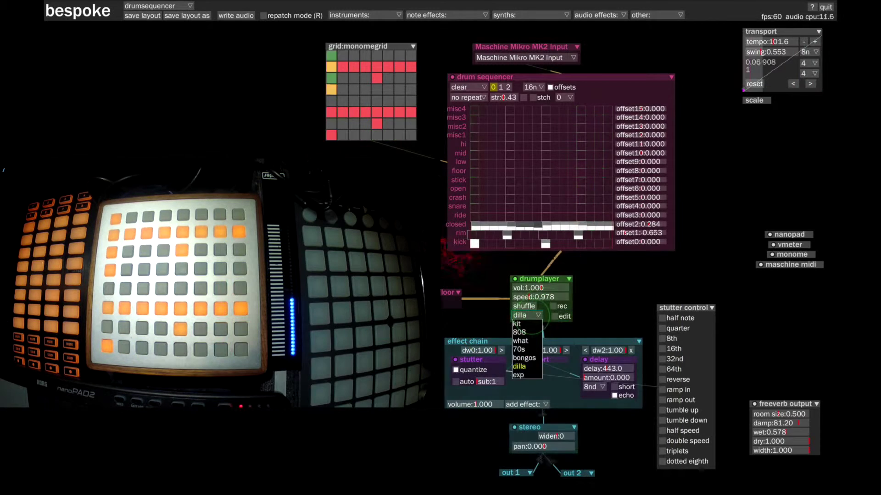
left_click(525, 333)
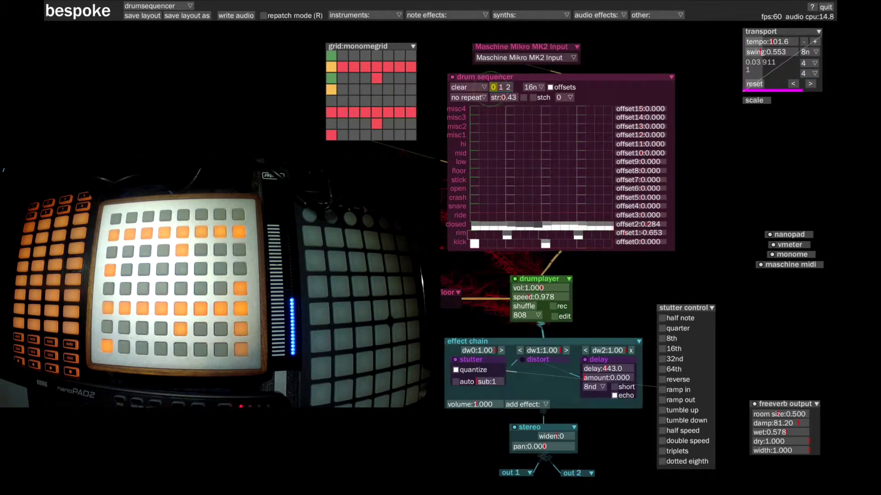
left_click(453, 78)
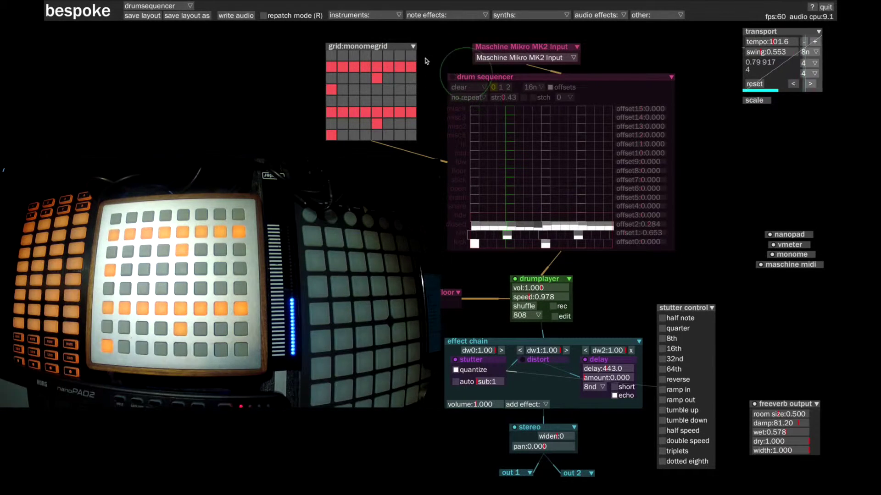
- Nudge the monome grid up-left, switch the drum sequencer on, and load the trades preset
left_click_drag(376, 46, 371, 42)
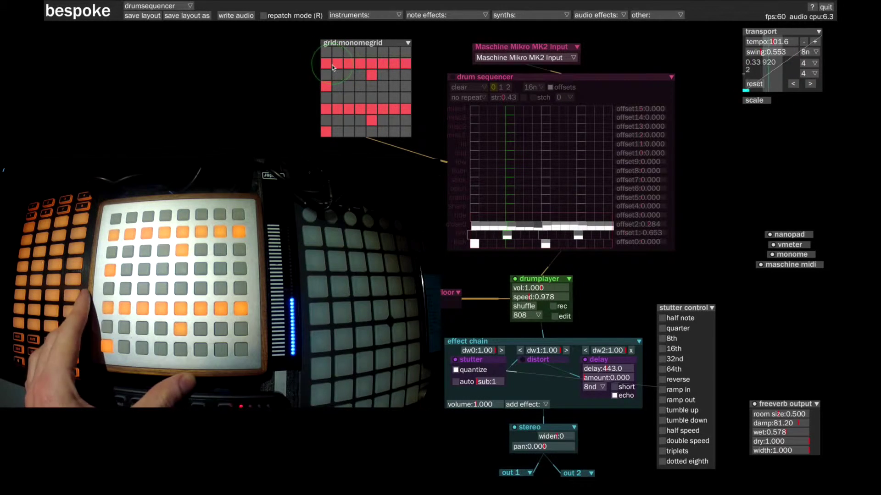
left_click(451, 77)
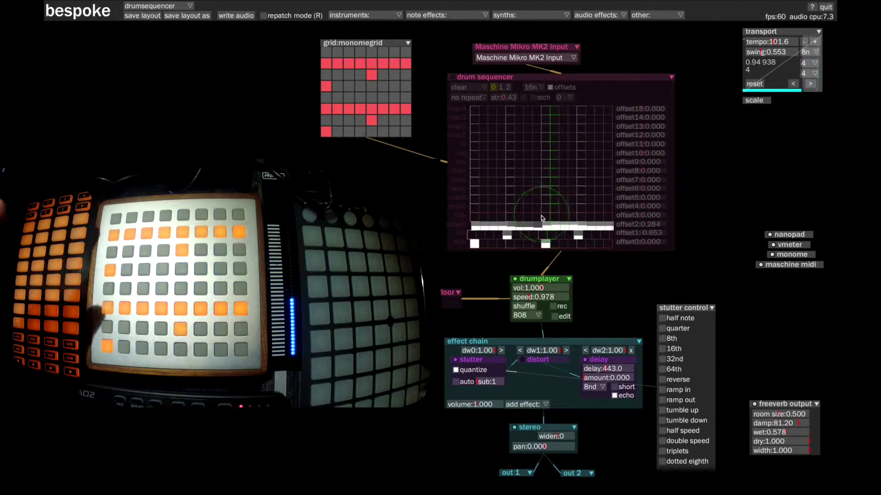
left_click(453, 77)
left_click(465, 87)
left_click(460, 114)
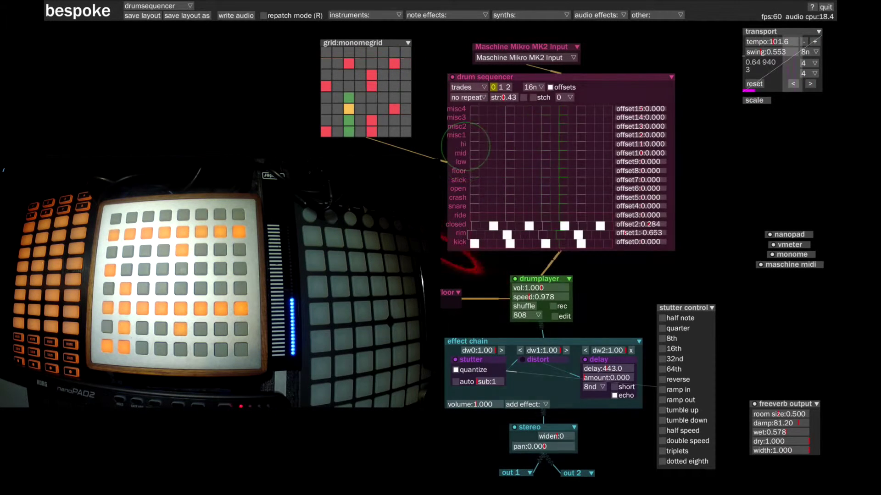
left_click(466, 87)
- Clear the trades pattern, reset offset2 to 0, and hide the offsets column
left_click(461, 147)
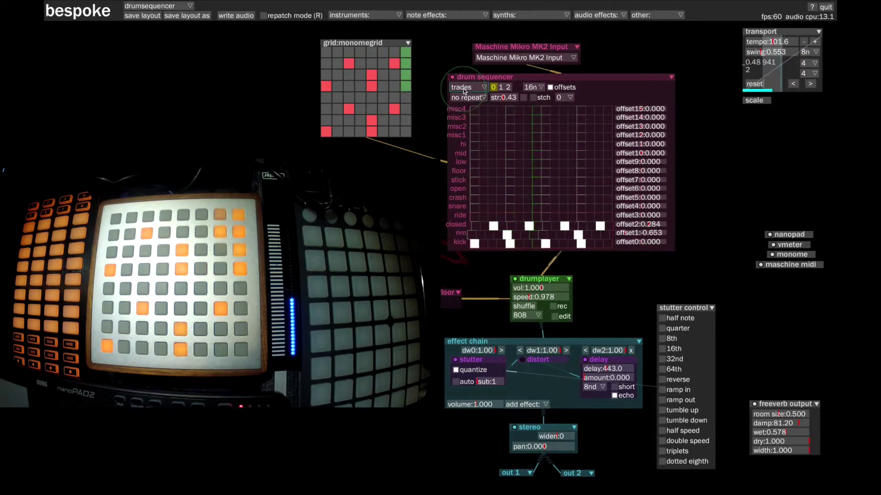
left_click(466, 87)
left_click(458, 155)
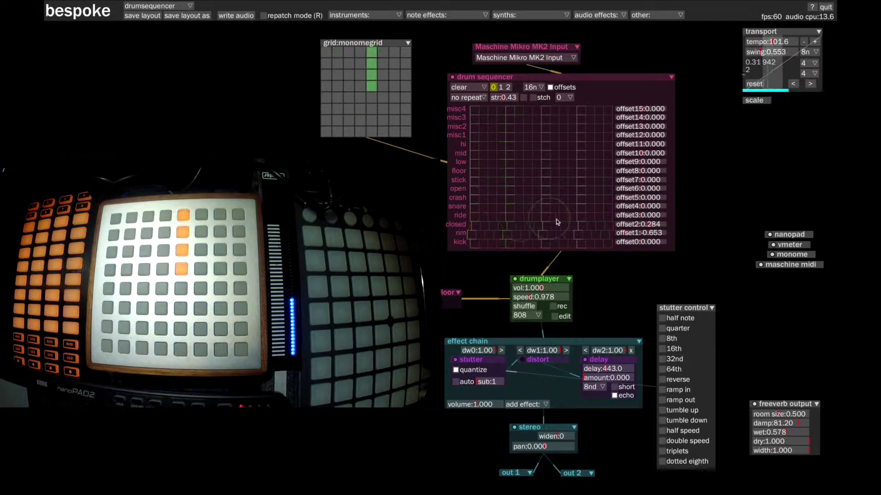
left_click(642, 226)
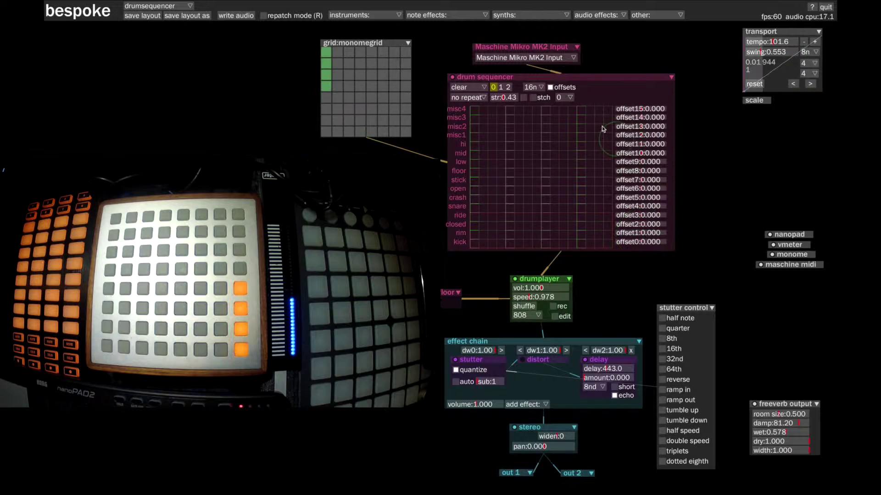
left_click(550, 88)
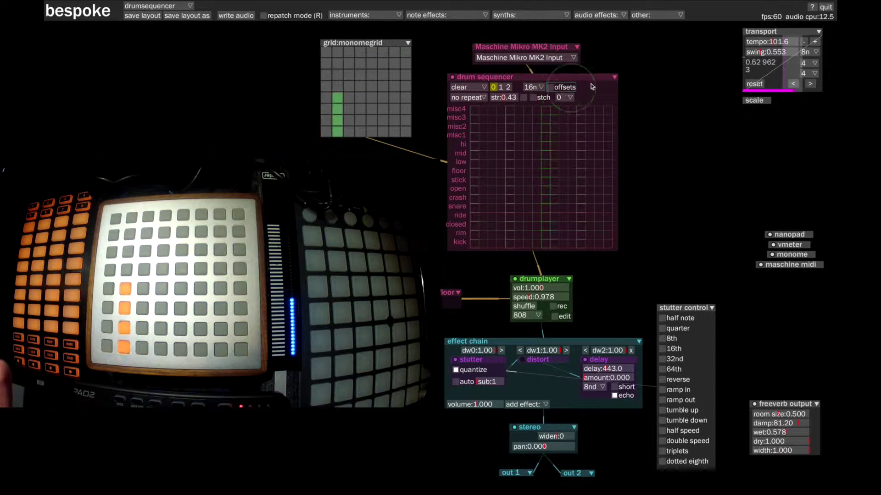
- Set the drum sequencer's gridmeasures to 2 and apply it, then close its settings
left_click(614, 77)
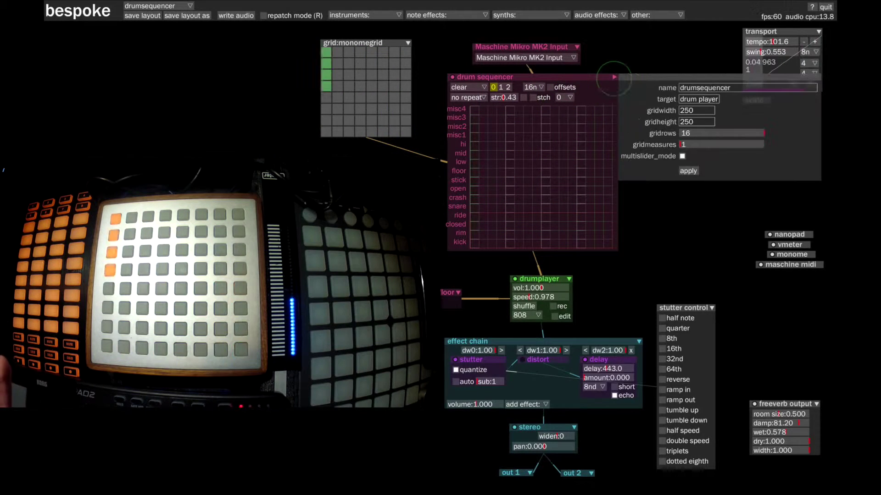
left_click(688, 148)
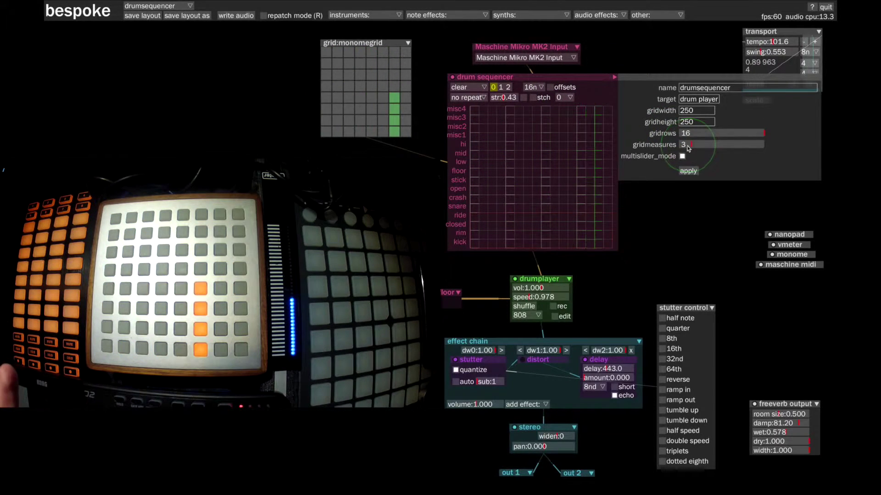
left_click(687, 171)
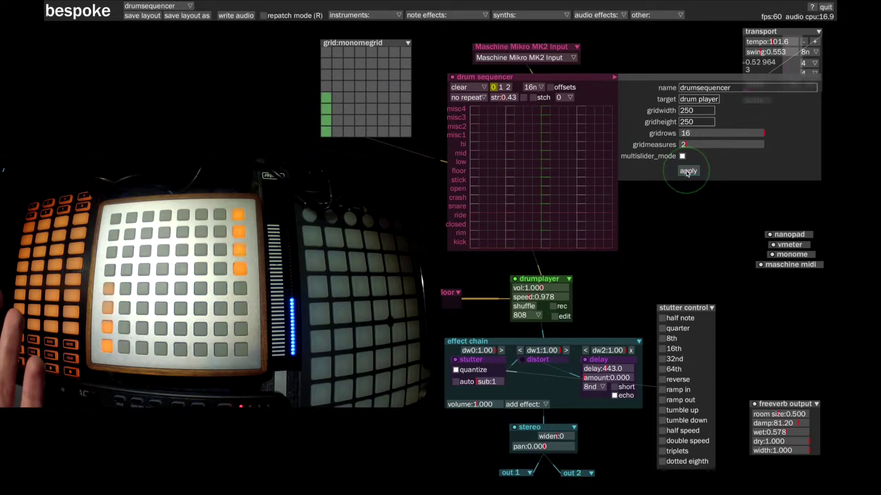
left_click(615, 77)
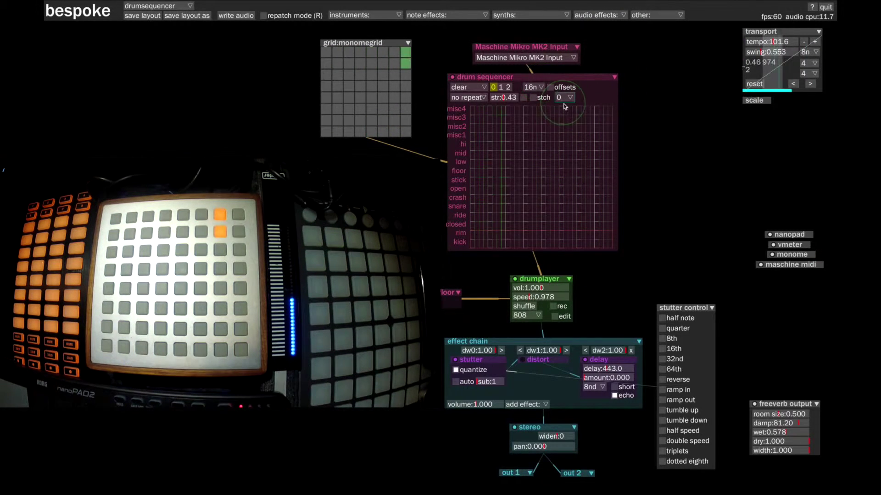
- Set the transport's beats per measure to 3, then change it to 4
left_click(614, 77)
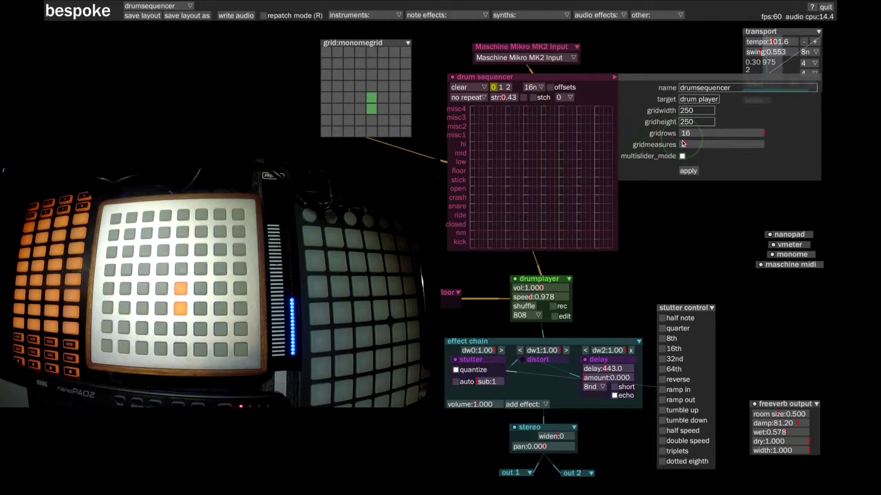
left_click(614, 77)
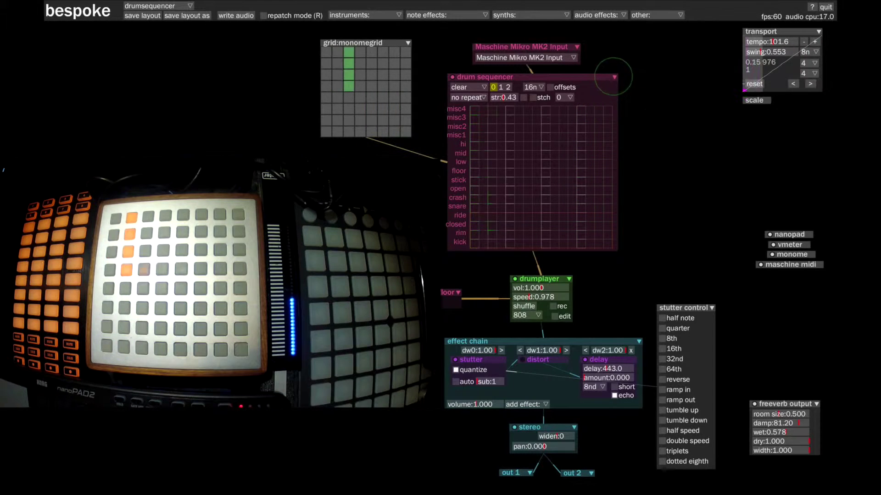
left_click(808, 63)
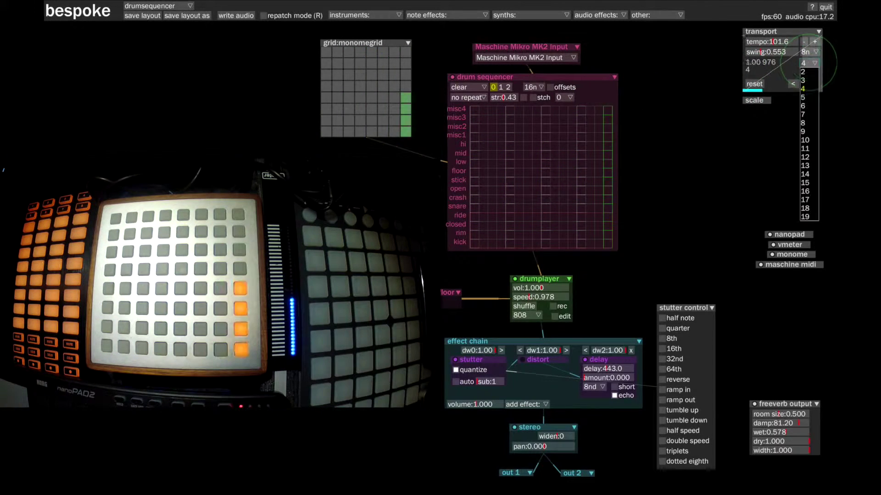
left_click(804, 80)
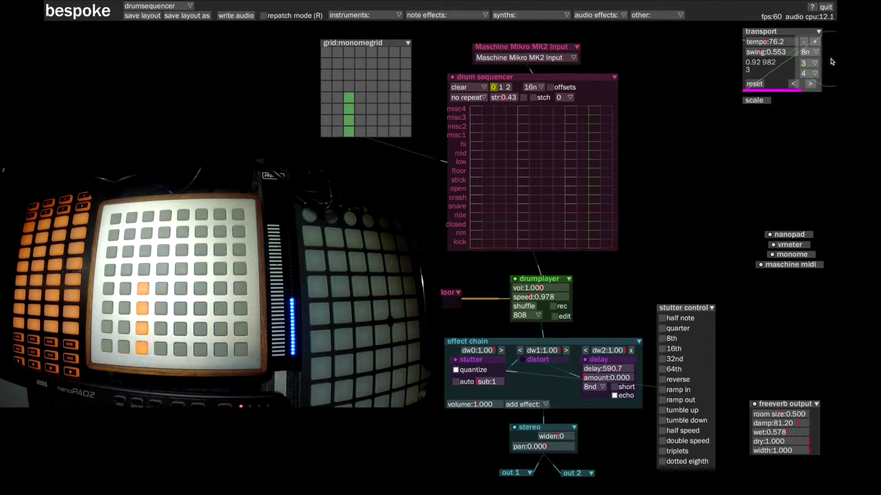
left_click(807, 63)
left_click(803, 89)
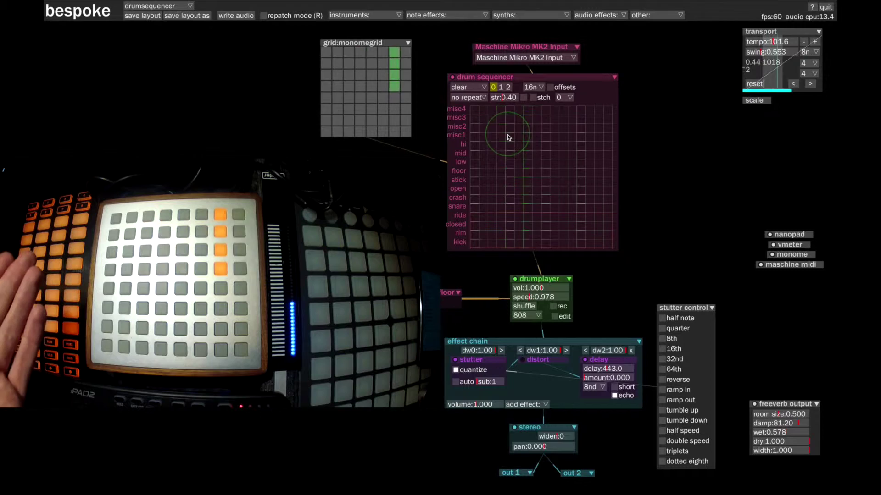
- Change the drum sequencer's step interval from 16n to 8n, then to 64n
left_click(531, 89)
left_click(528, 112)
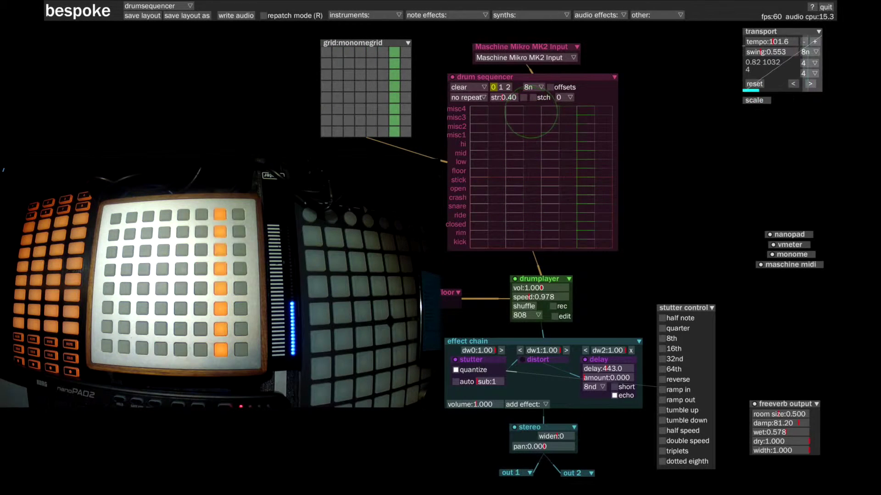
left_click(530, 163)
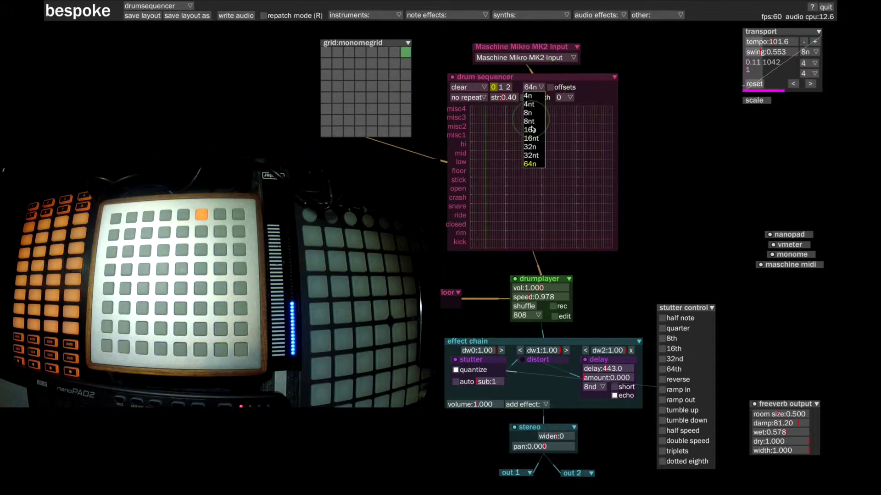
- Return the drum sequencer's interval to 16n, leaving the pattern on slot 0
left_click(531, 130)
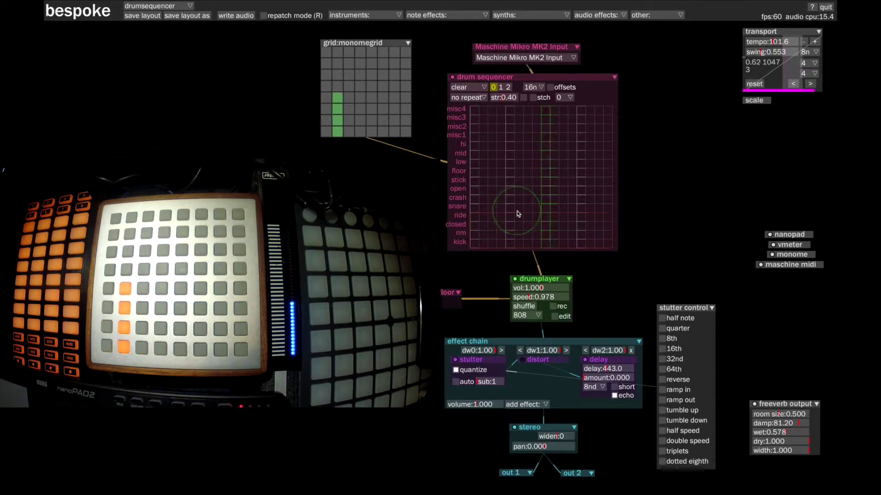
left_click(560, 97)
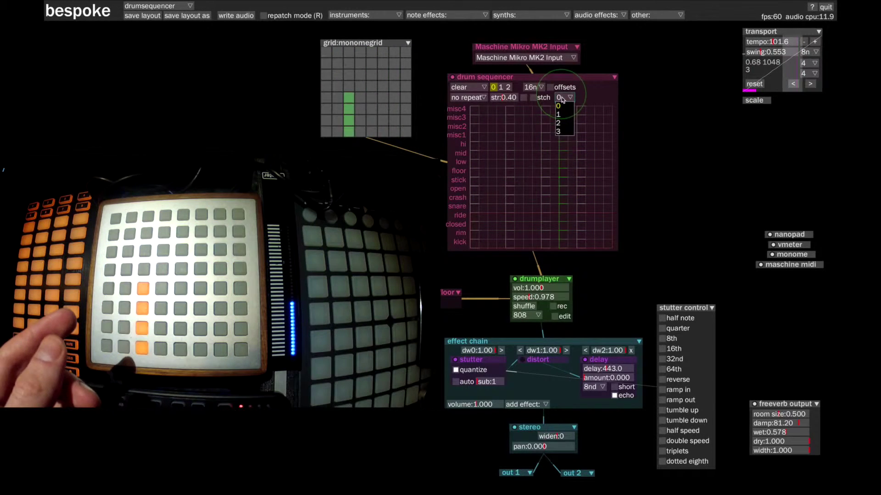
left_click(586, 100)
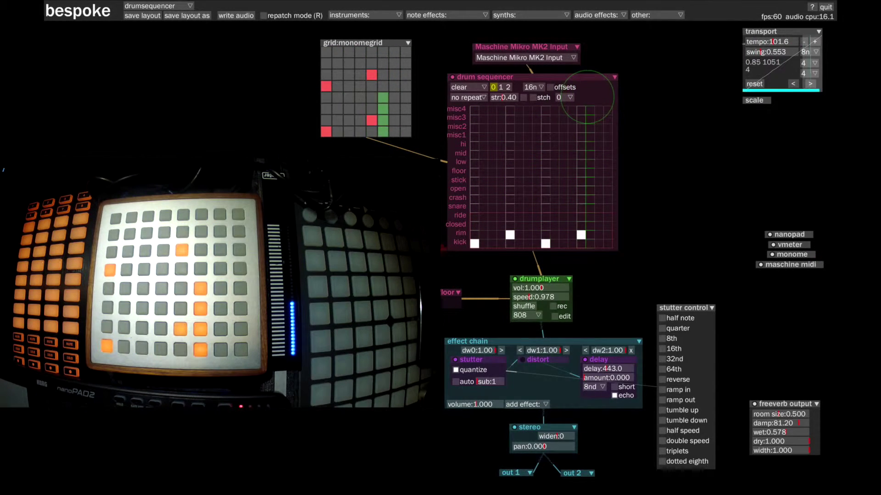
- Switch the drum sequencer to pattern slot 1, then on to slot 2
left_click(568, 97)
left_click(586, 107)
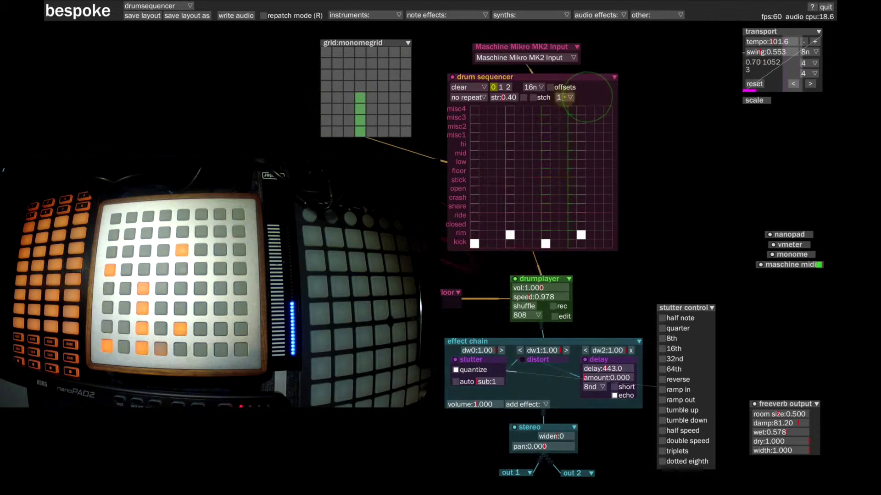
left_click(569, 97)
left_click(586, 115)
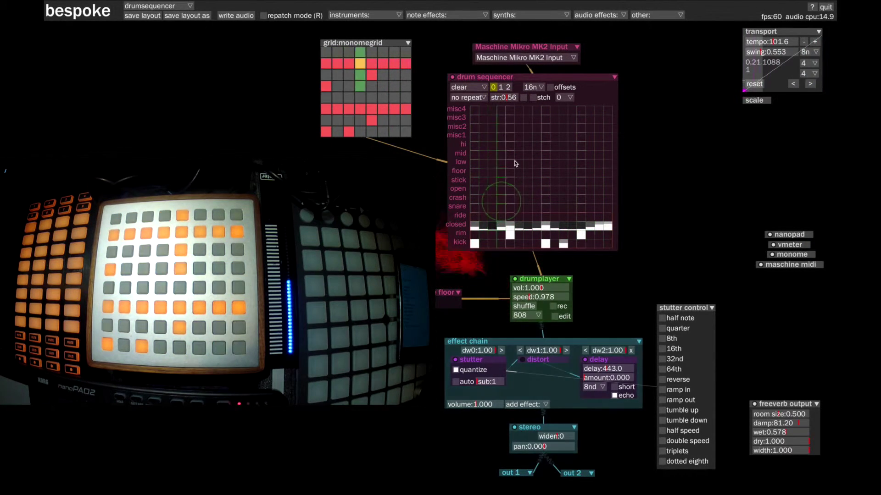
- Toggle the drum sequencer's stch checkbox
left_click(541, 98)
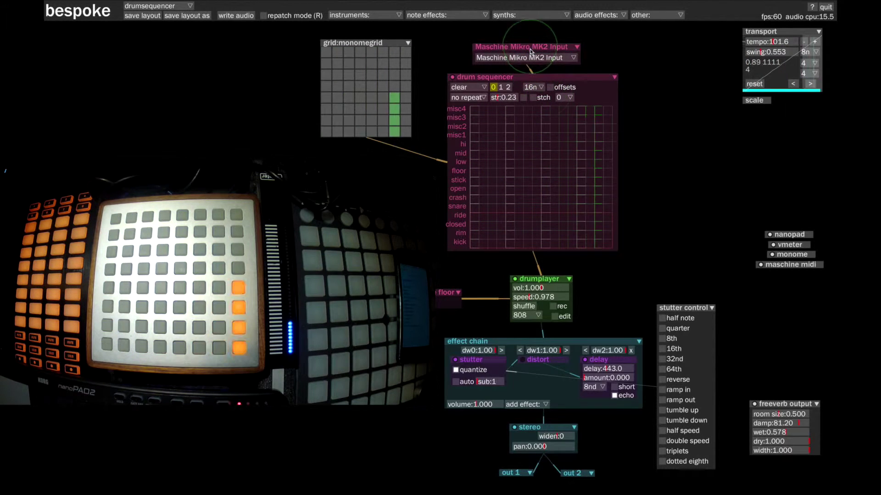
- Set the drum sequencer's note repeat rate to 8n
left_click(480, 96)
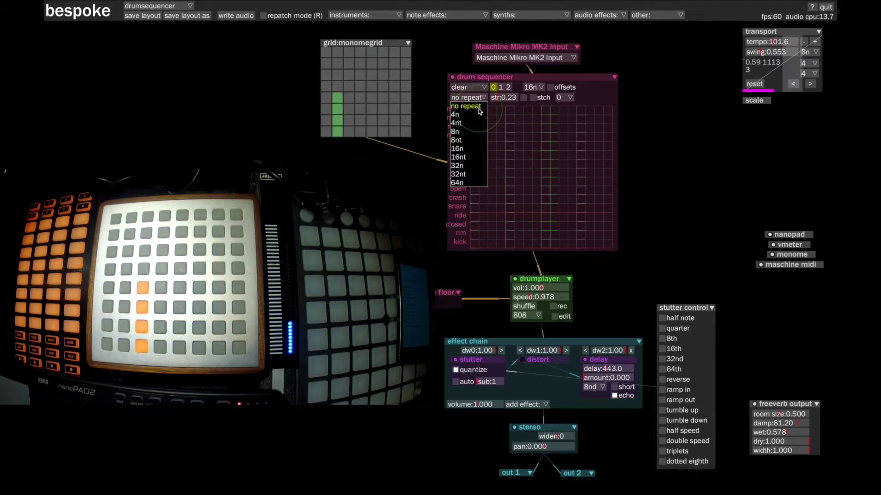
left_click(456, 132)
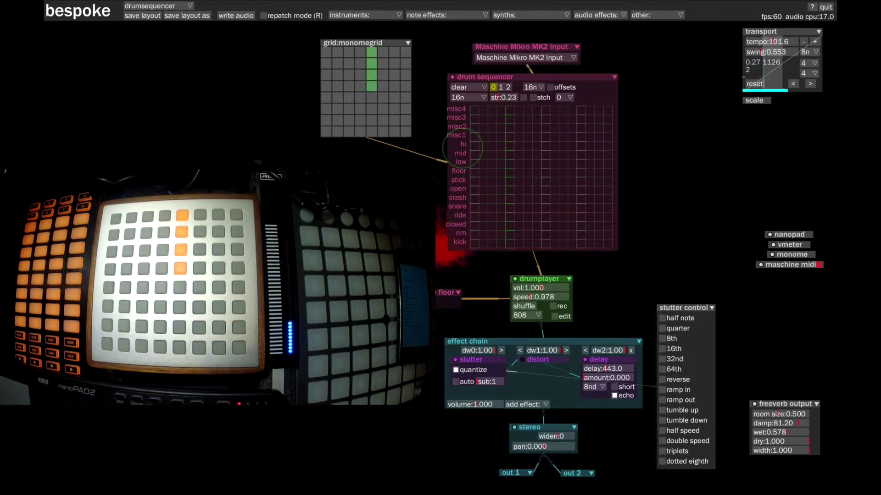
- Show the drum sequencer's per-row offset values, then hide them again
left_click(550, 87)
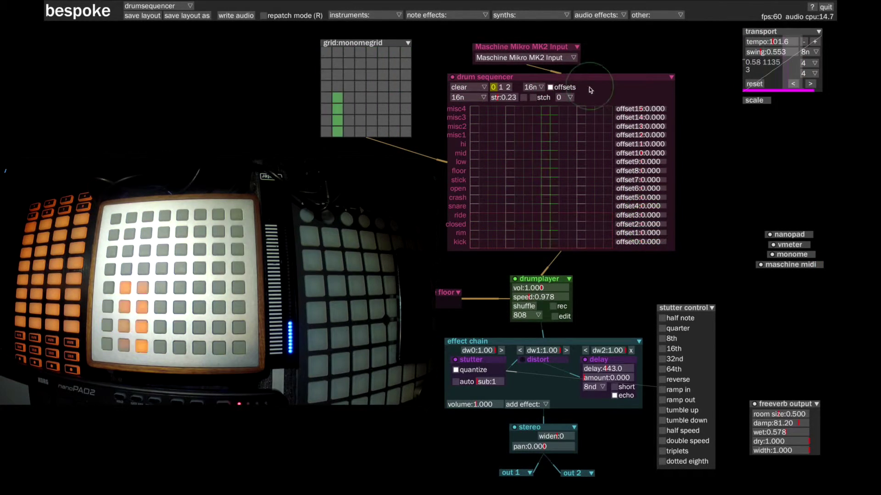
left_click(549, 87)
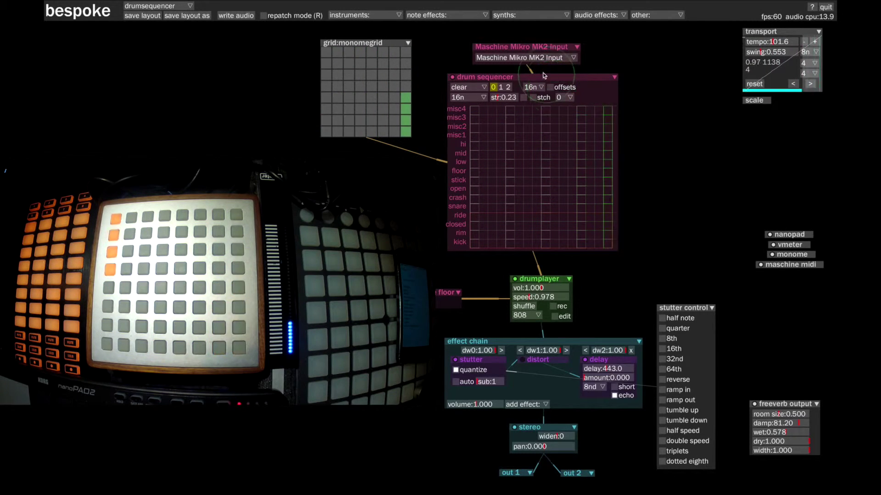
- Load the 8s preset pattern, try boogaloo, then switch back to 8s
left_click(473, 87)
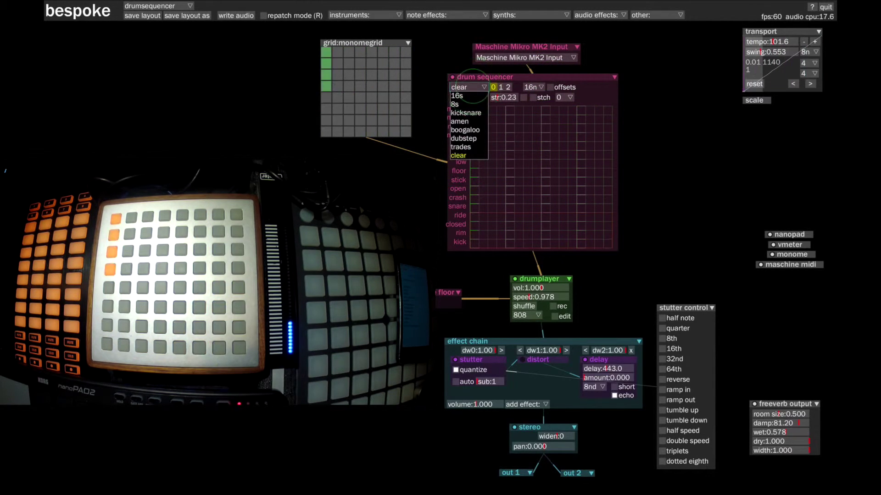
left_click(460, 107)
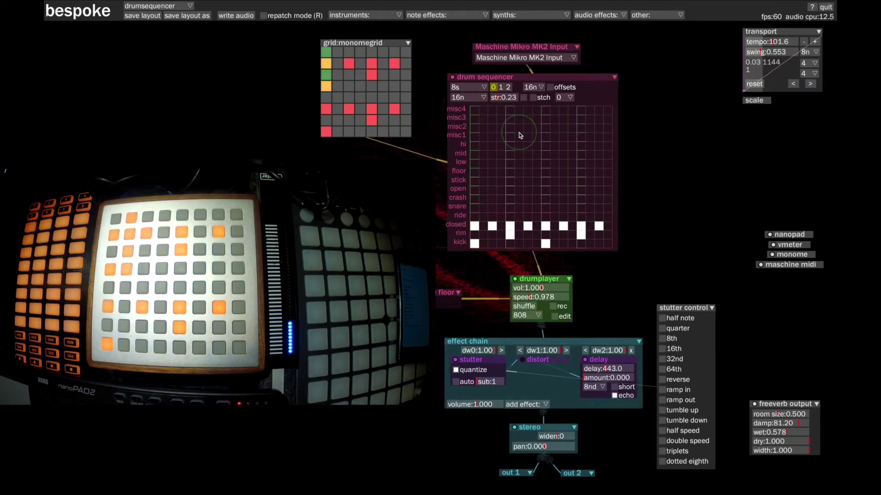
left_click(477, 89)
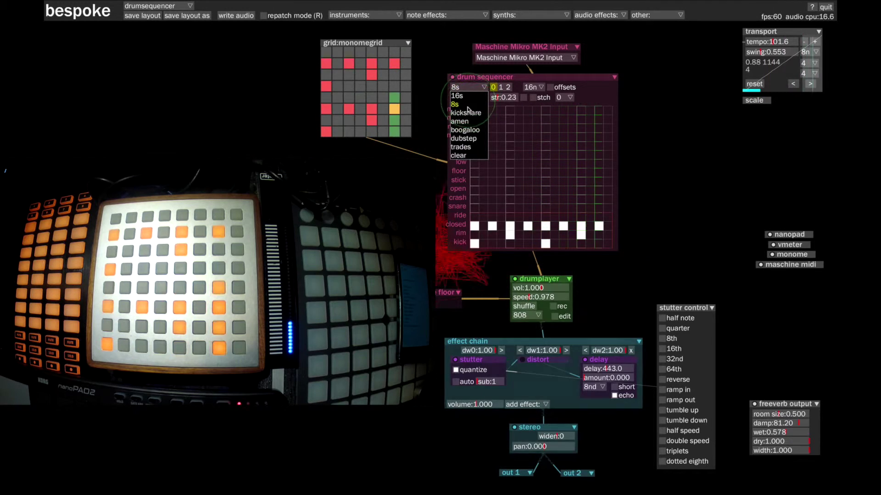
left_click(465, 129)
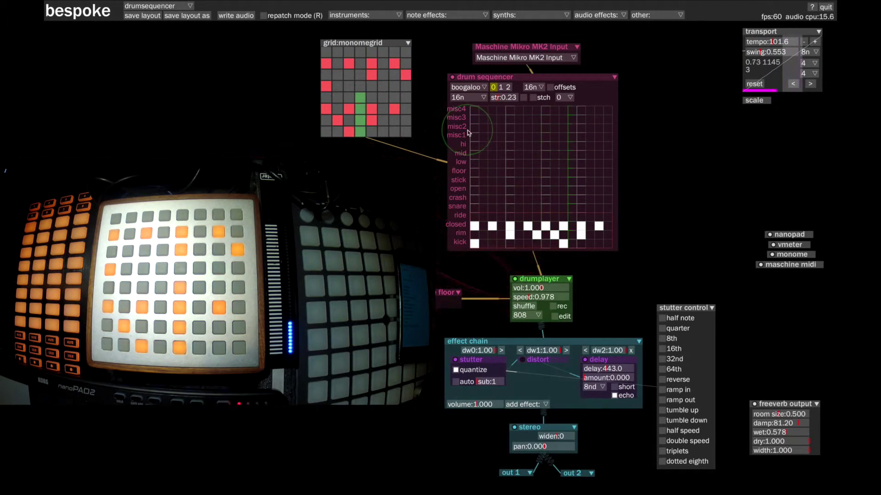
left_click(465, 91)
left_click(464, 106)
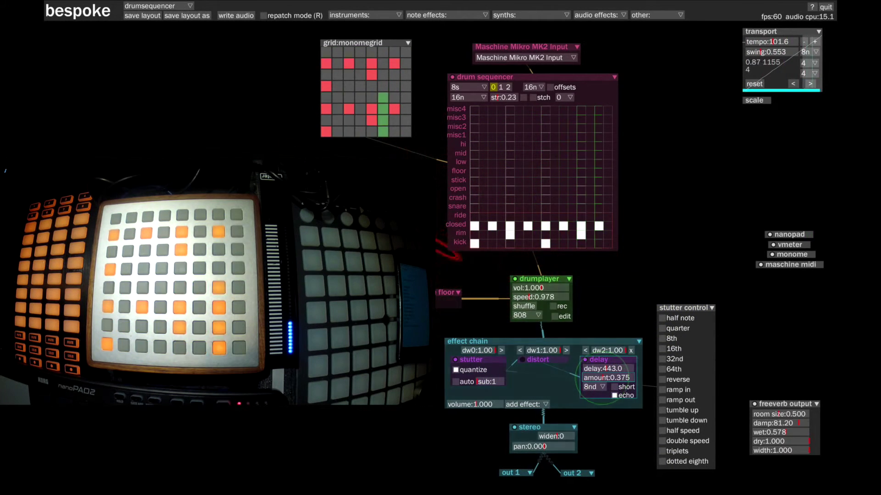
- Expand the collapsed distort module to reveal its preamp, clip and mode controls
left_click(527, 359)
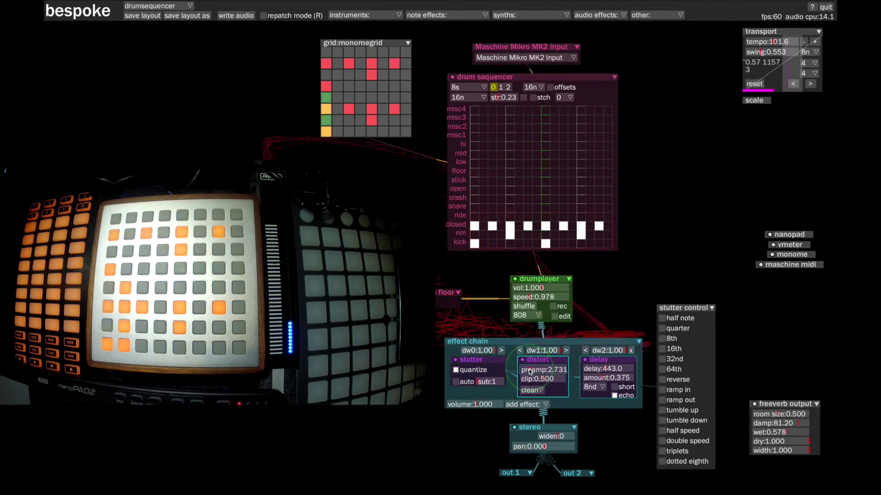
- Switch the distortion mode to asym and lower its preamp to 2.846
left_click(530, 390)
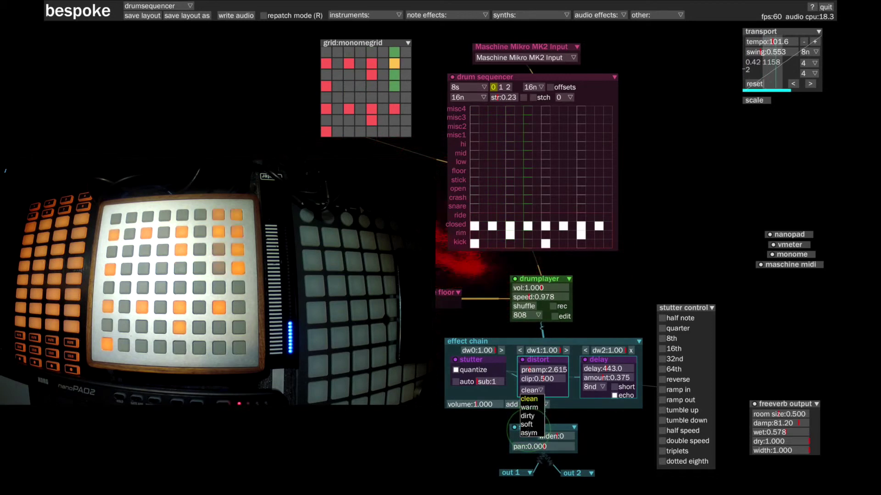
left_click(528, 433)
left_click(530, 370)
left_click_drag(531, 369, 527, 370)
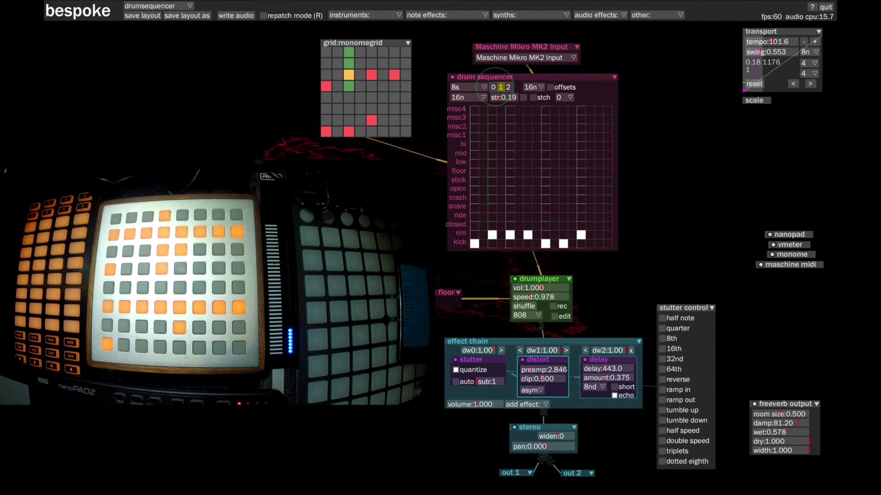
- Switch the drum sequencer to slot 0, audition slot 1's rim-and-kick pattern, then return to slot 0
left_click(495, 88)
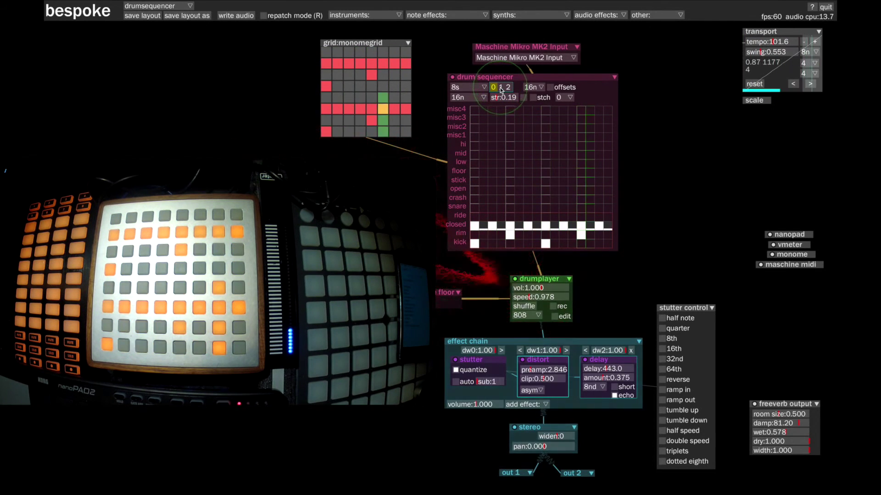
left_click(500, 87)
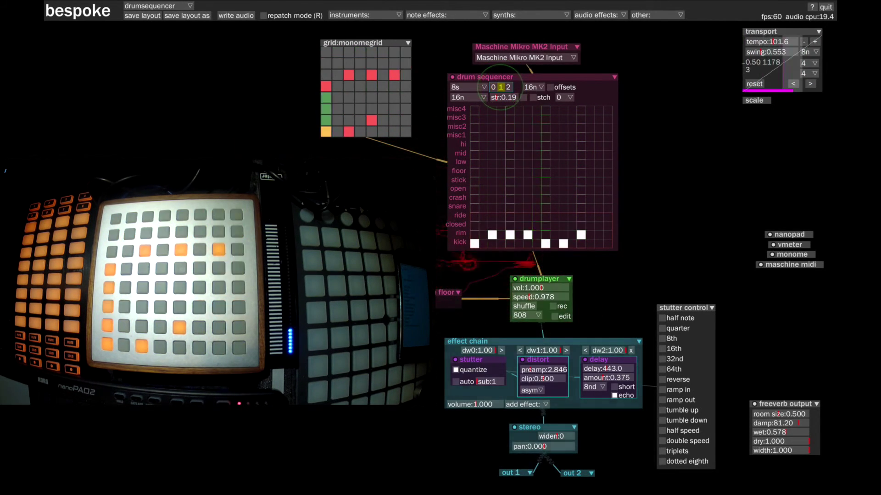
left_click(494, 88)
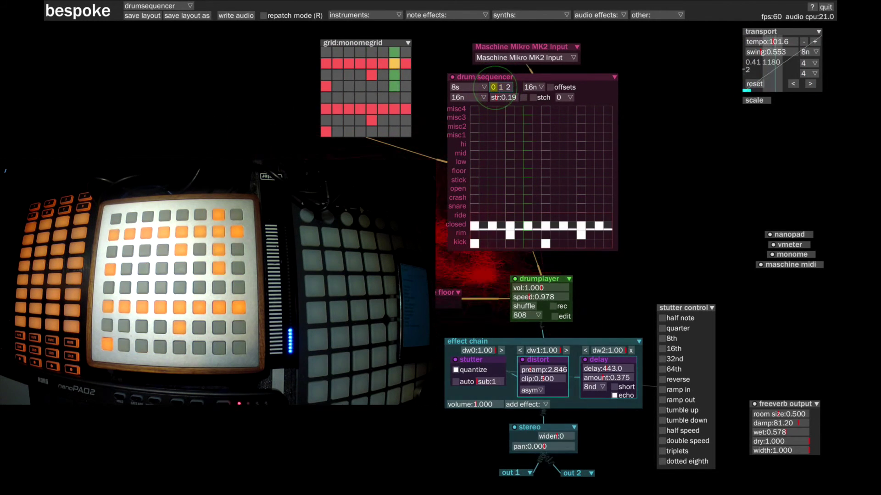
- Disable the drum sequencer with its title-bar checkbox, leaving slot 0's hi-hat pattern loaded
left_click(453, 77)
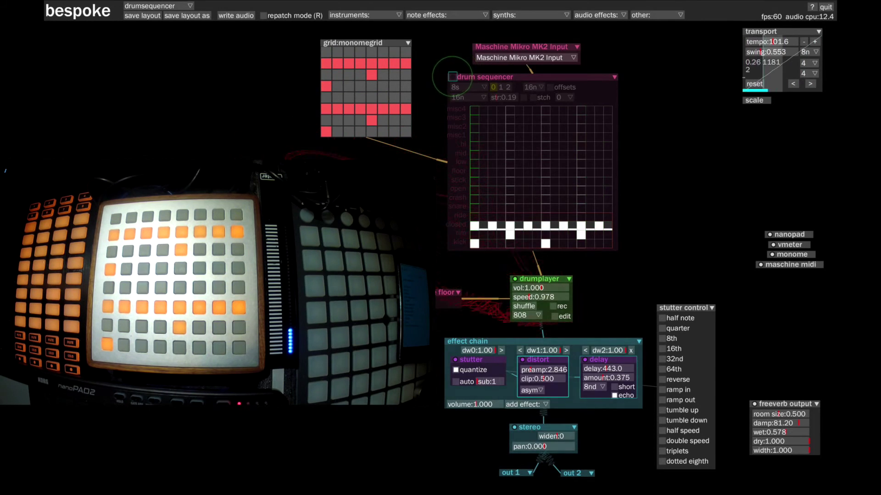